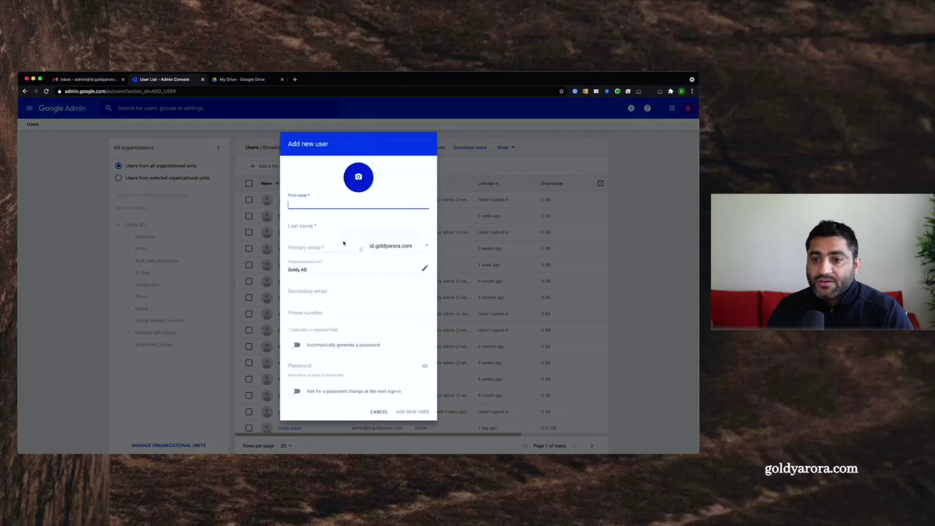
- Fill in the new user's first name, last name, primary email username and password
text(Mr)
key(Tab)
text(work)
key(Tab)
text(austin)
key(super+a)
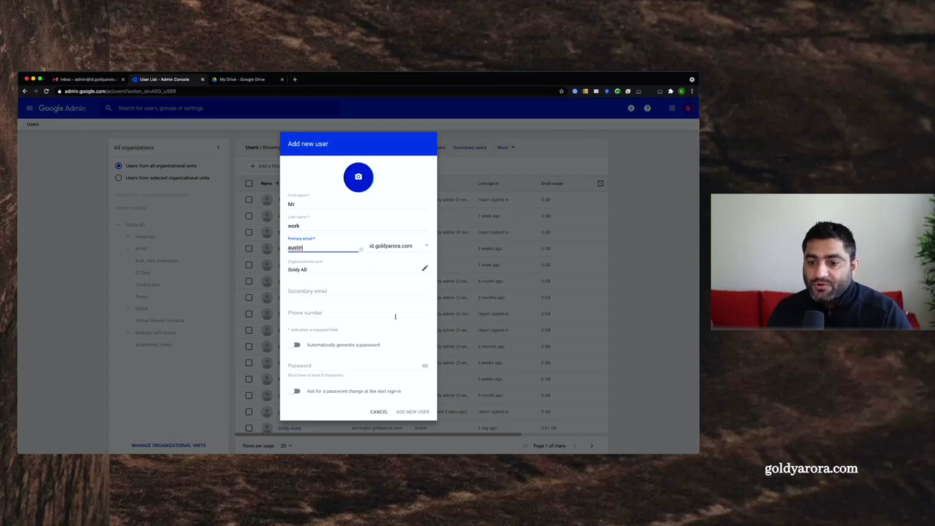
click(316, 366)
text(•••••••••)
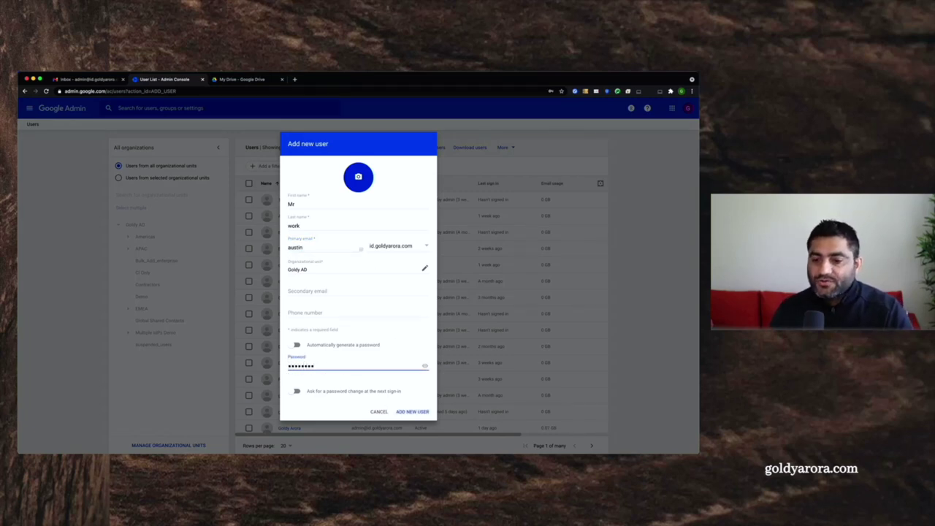
- Add the user, choosing to create it and rename the existing consumer account to a temporary address
click(406, 414)
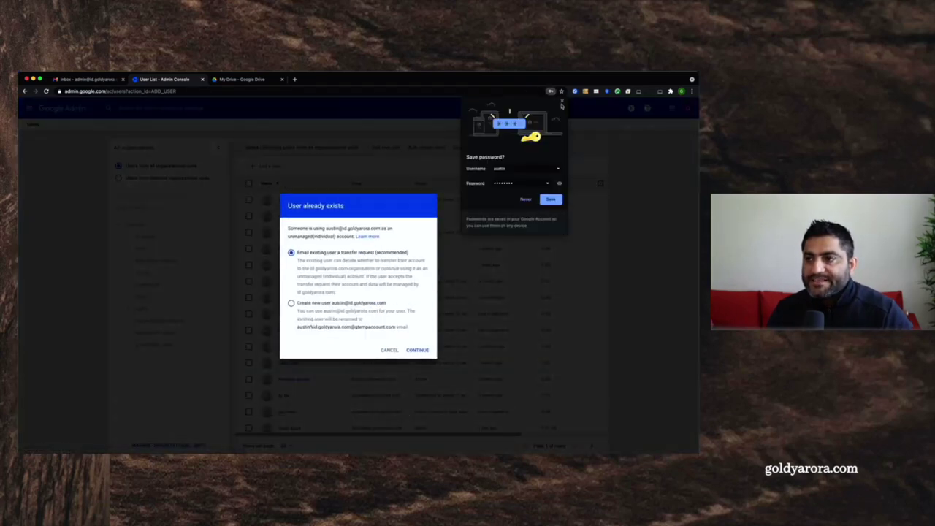
click(562, 103)
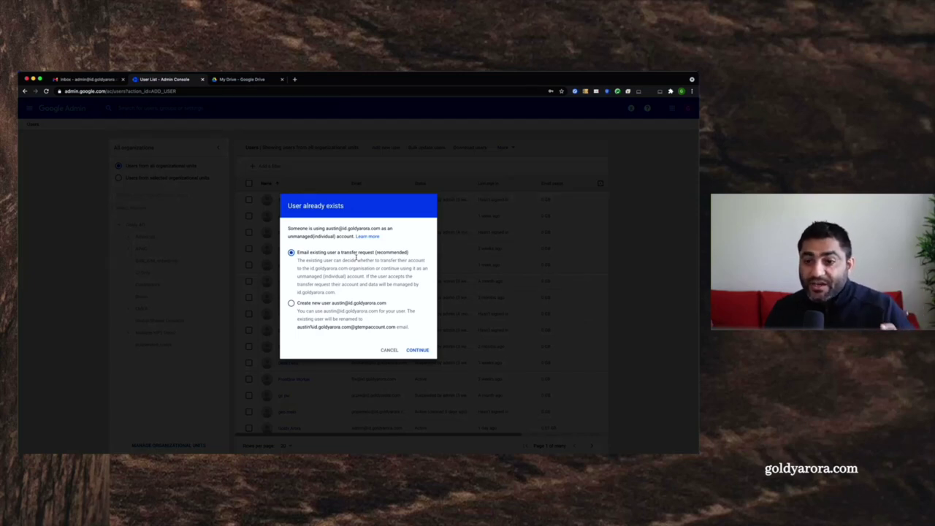
click(291, 303)
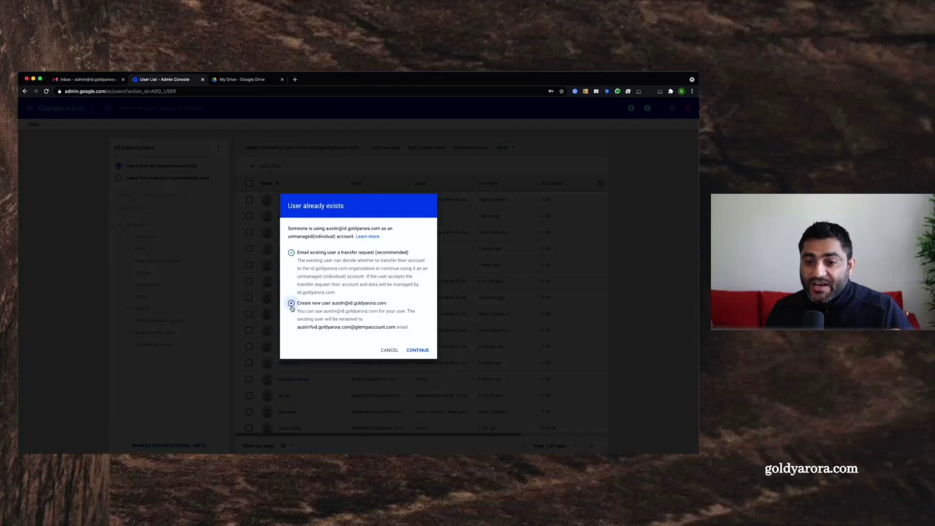
drag(297, 328, 395, 327)
click(375, 329)
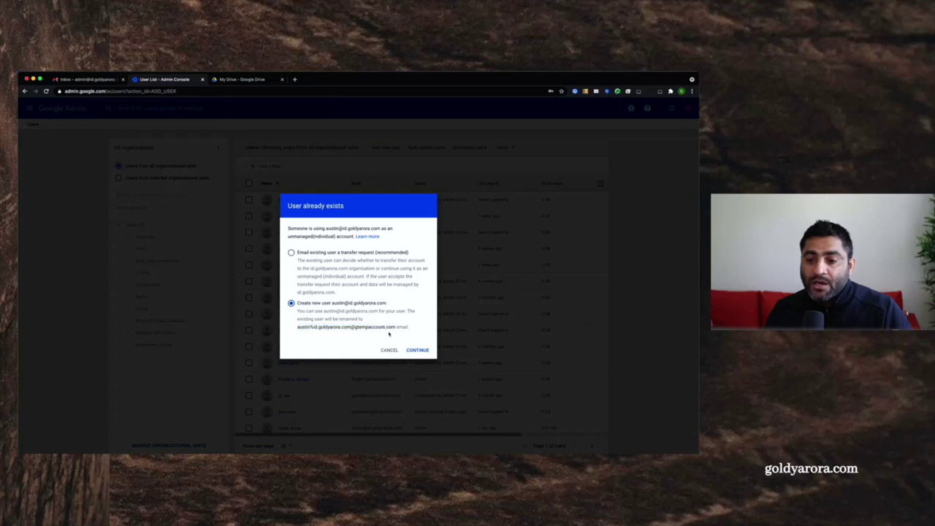
click(417, 350)
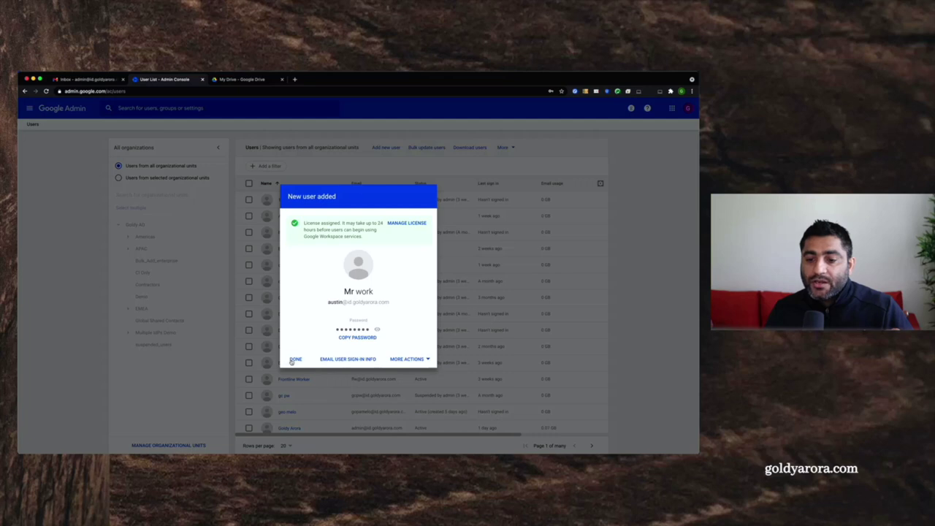
- Close the confirmation and open the new user's profile through the admin search
click(293, 359)
click(128, 109)
text(austin)
click(142, 130)
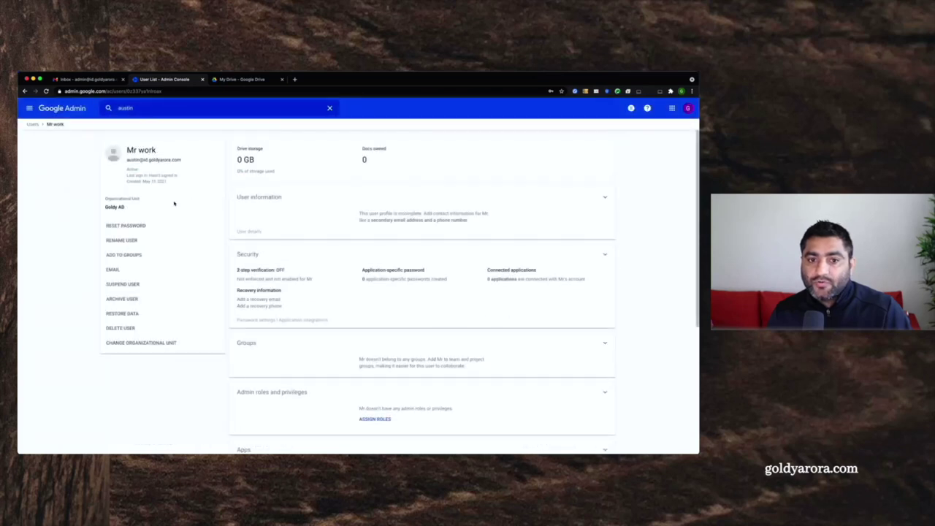
drag(143, 159, 183, 160)
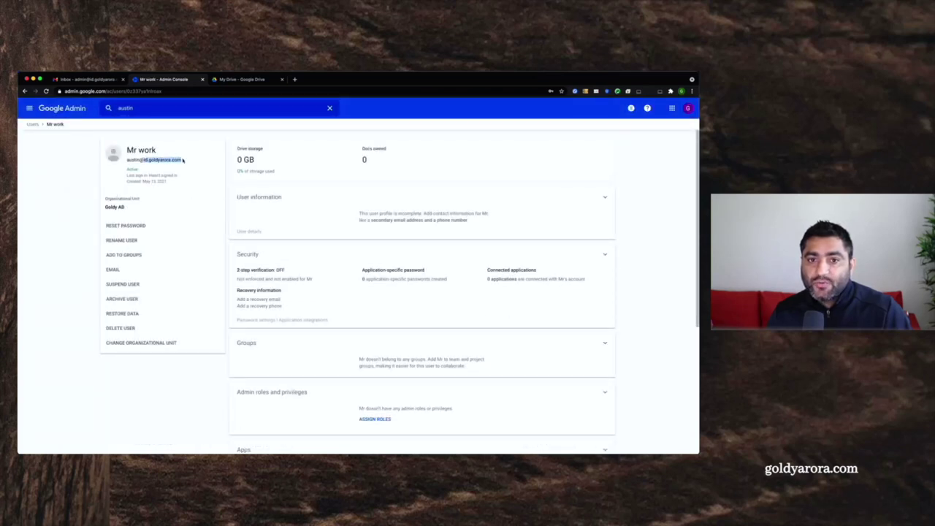
click(128, 162)
drag(127, 160, 181, 160)
click(183, 161)
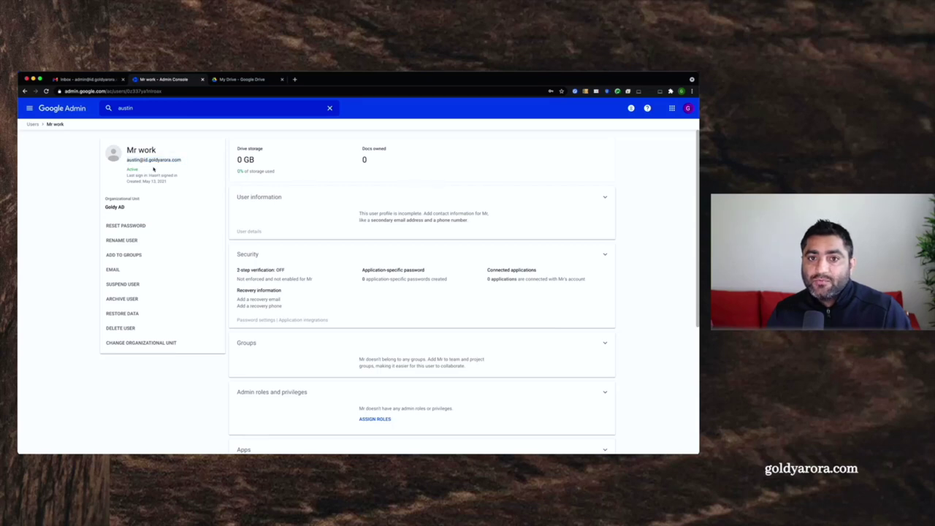
click(226, 81)
click(688, 107)
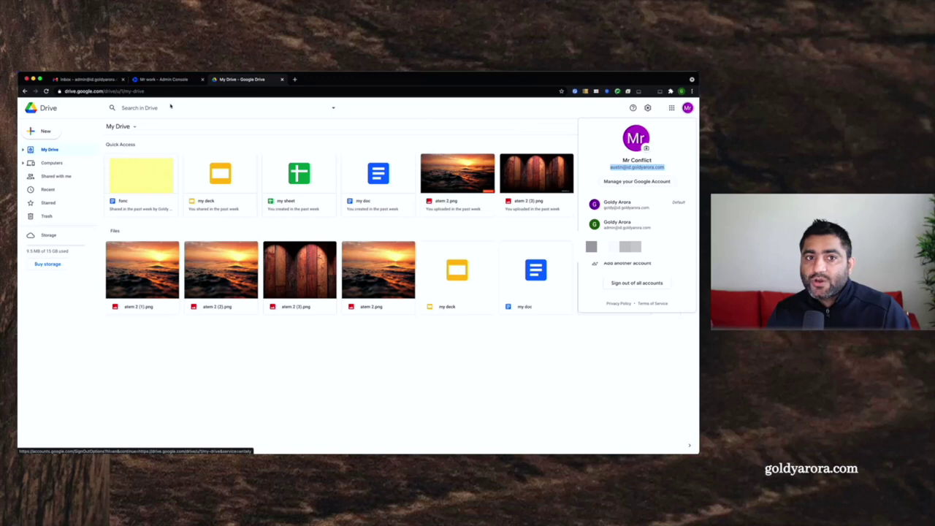
- Reload Drive, confirm the temporary gtempaccount.com address, and open Manage your Google Account
click(46, 92)
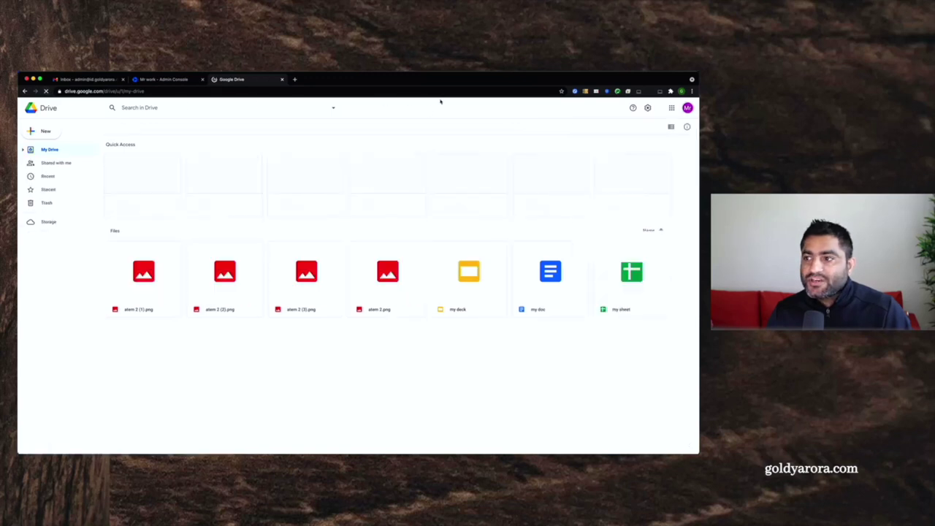
click(688, 108)
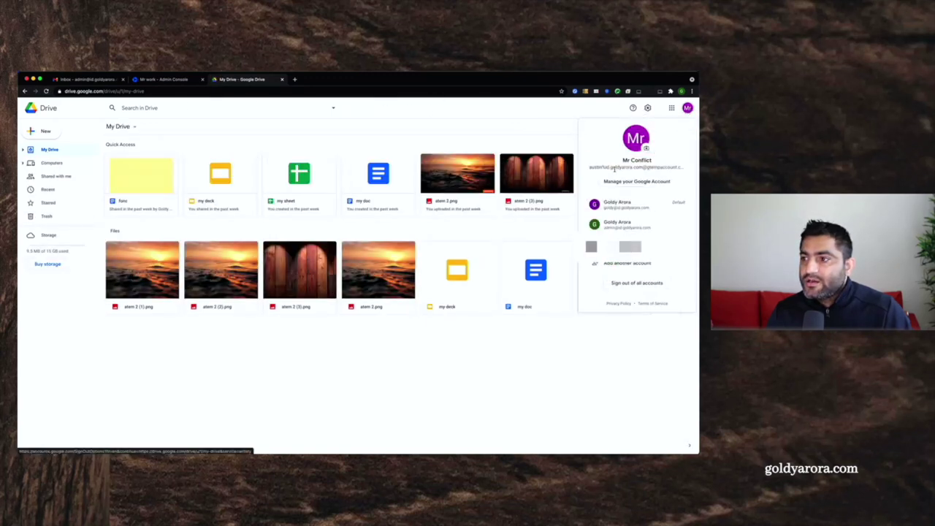
drag(591, 168, 681, 165)
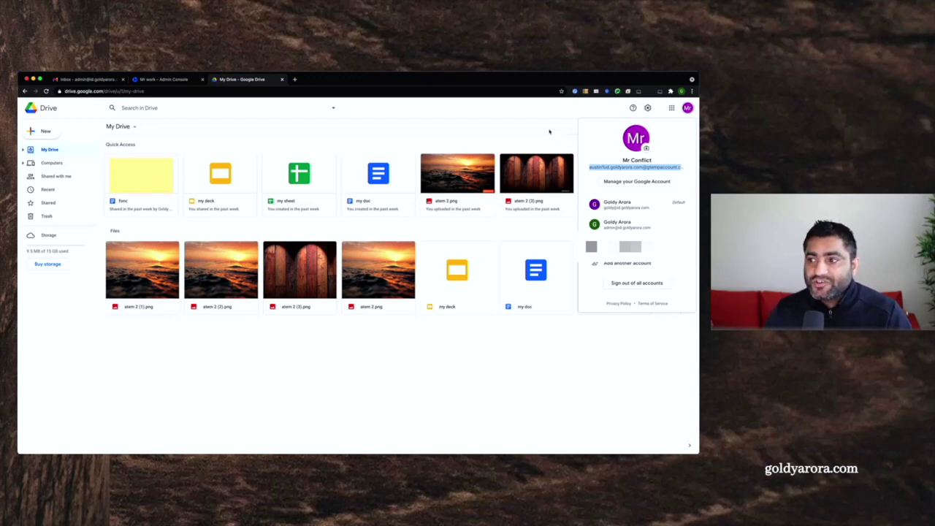
click(630, 182)
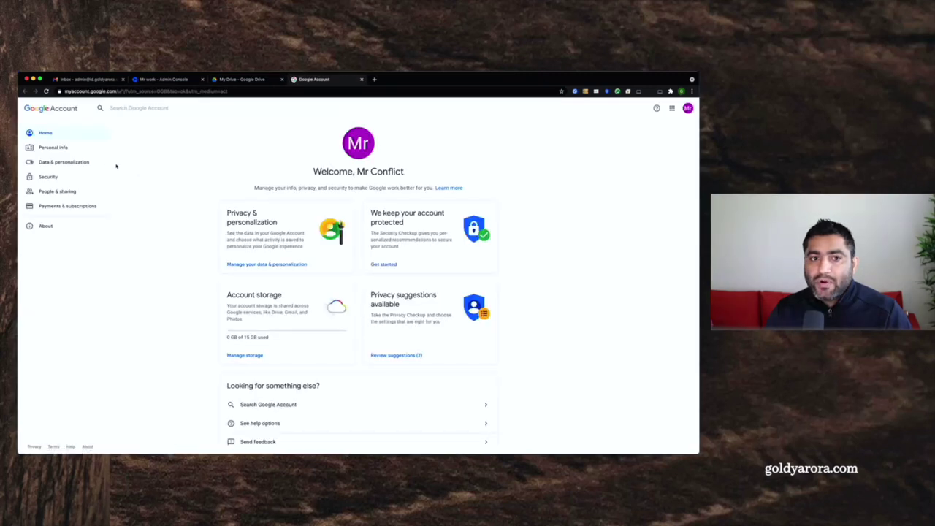
- Go to Personal info > Email > Google Account email, re-entering the password to verify
click(49, 150)
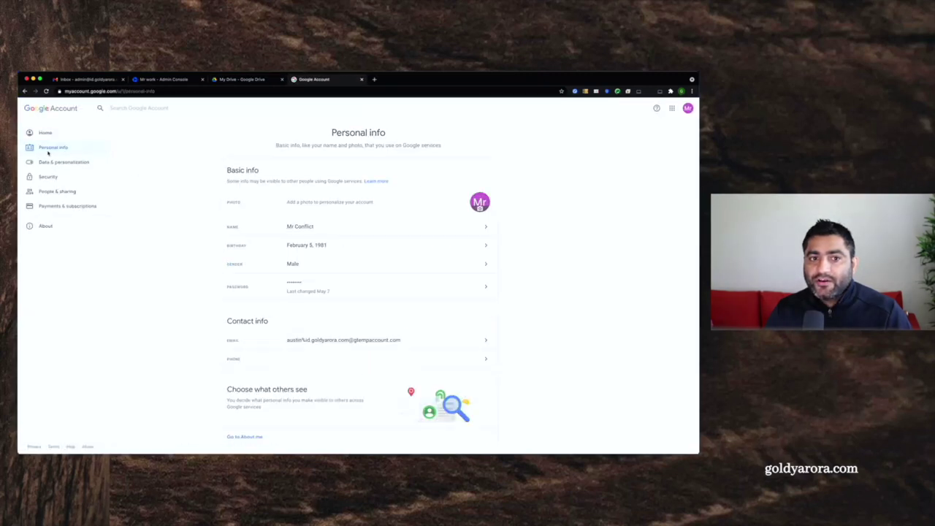
click(302, 343)
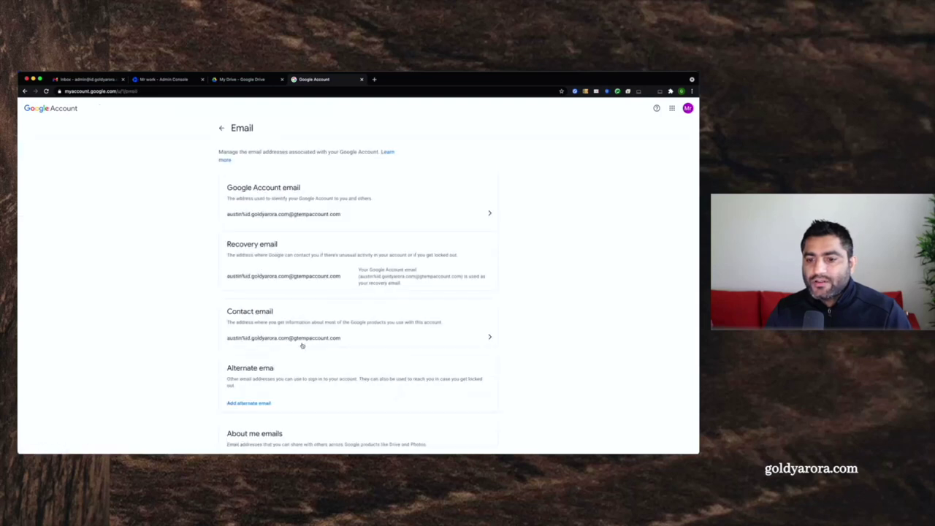
click(297, 215)
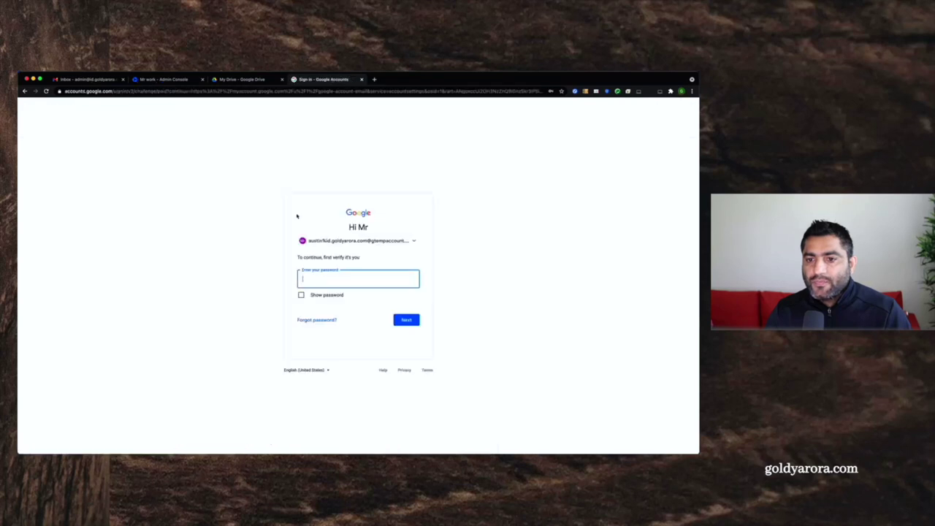
text(p)
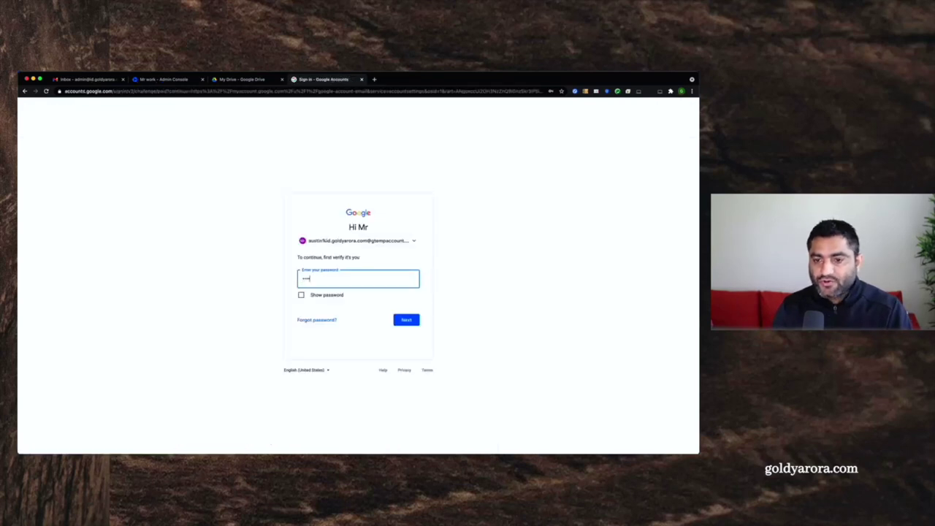
key(Return)
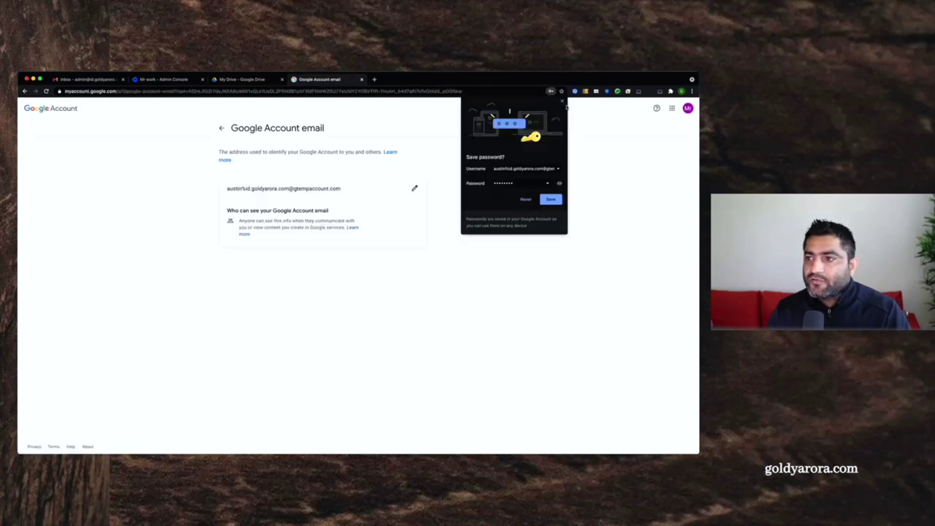
click(562, 101)
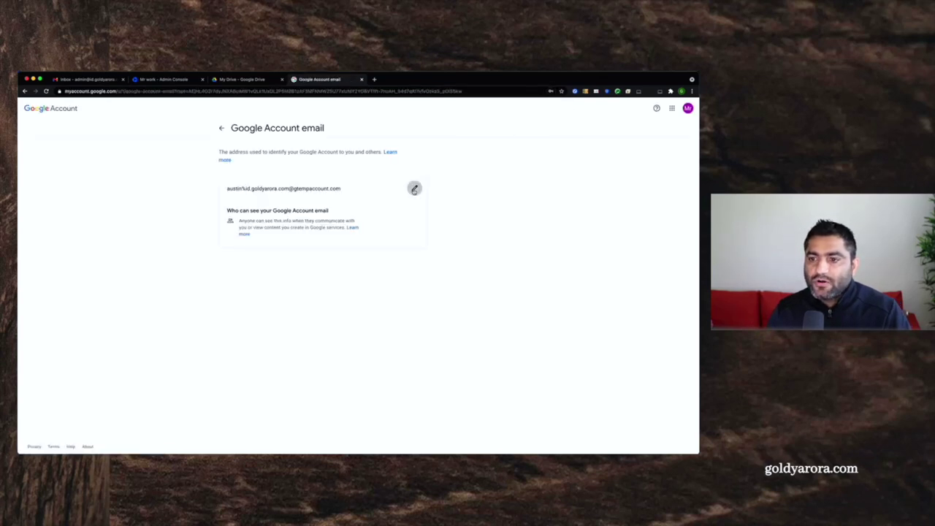
- Try changing the sign-in email to the company address, which is rejected as another account's
click(414, 188)
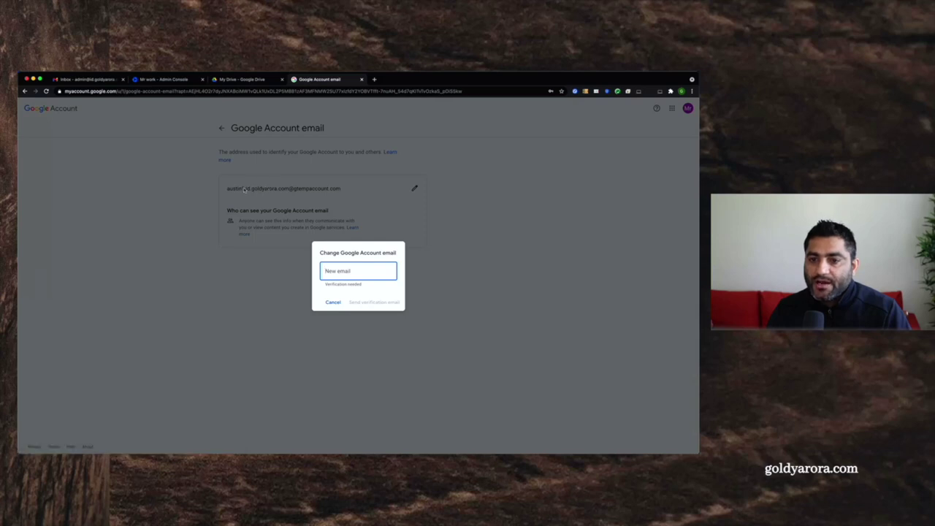
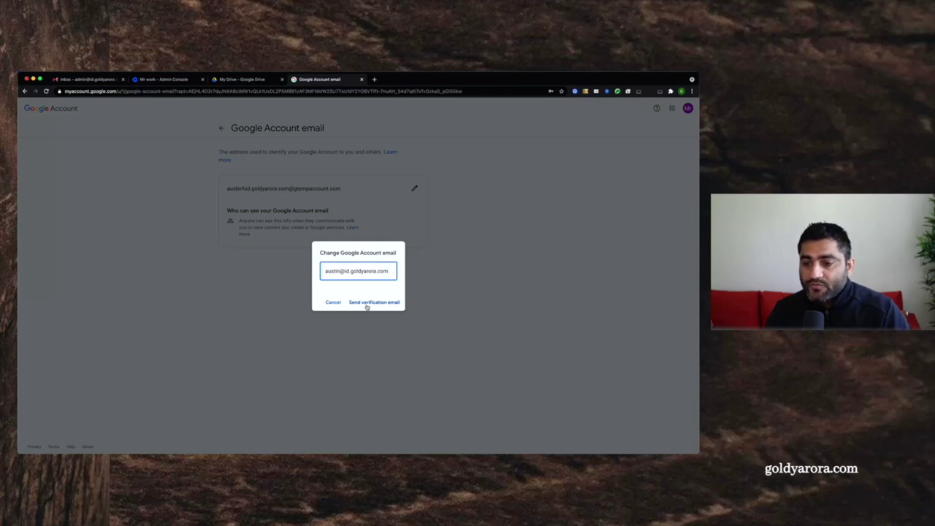
click(367, 306)
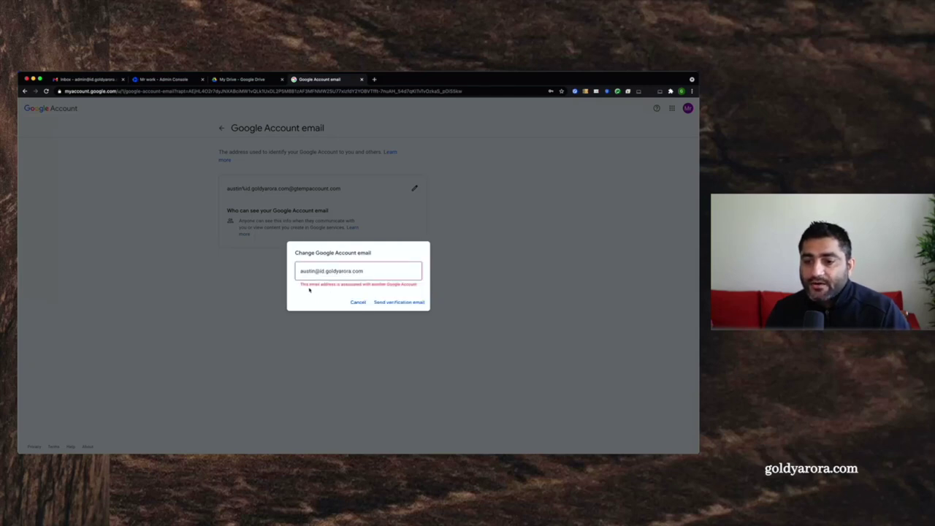
drag(299, 285, 416, 287)
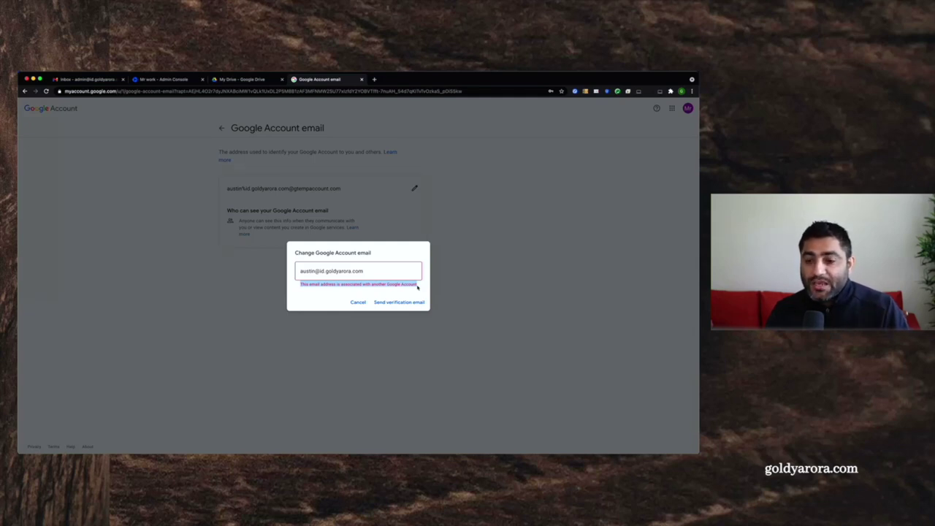
click(153, 81)
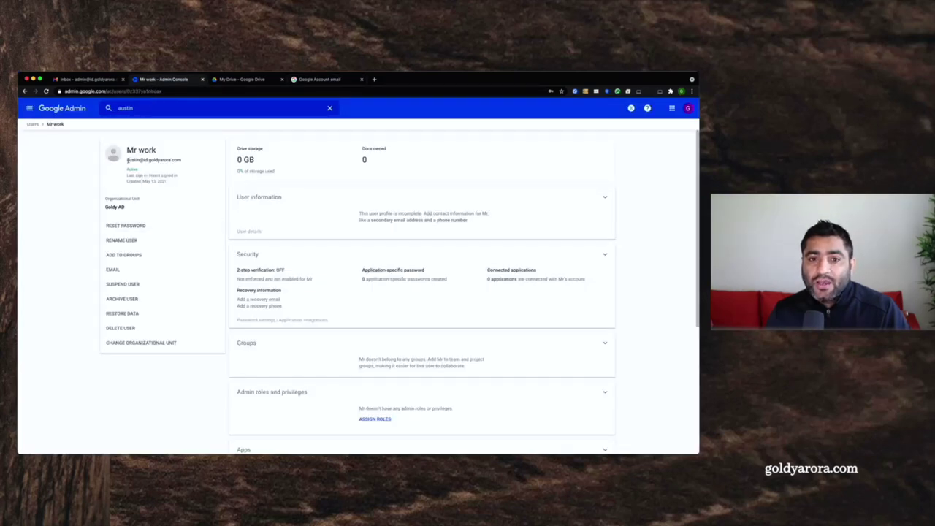
- Rename the managed user's primary email by appending 2 to the username and confirm
drag(127, 159, 180, 160)
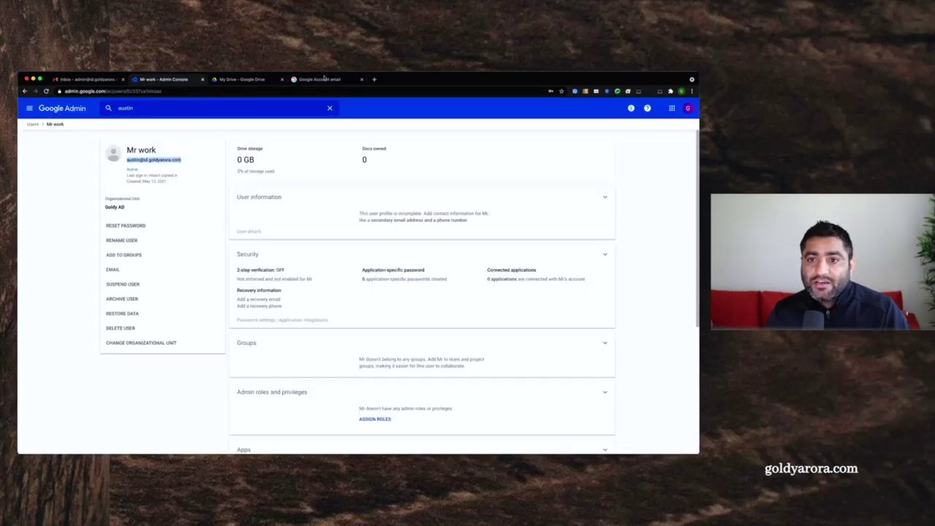
click(324, 78)
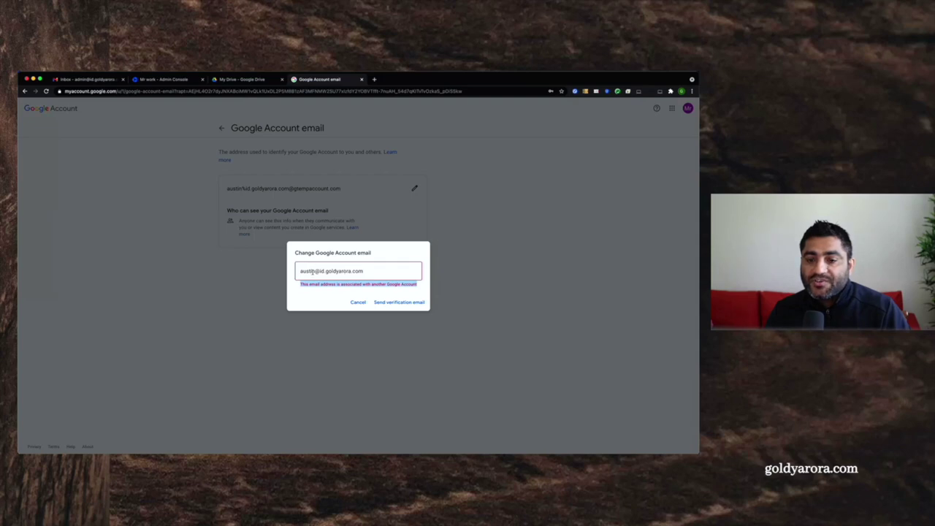
click(164, 79)
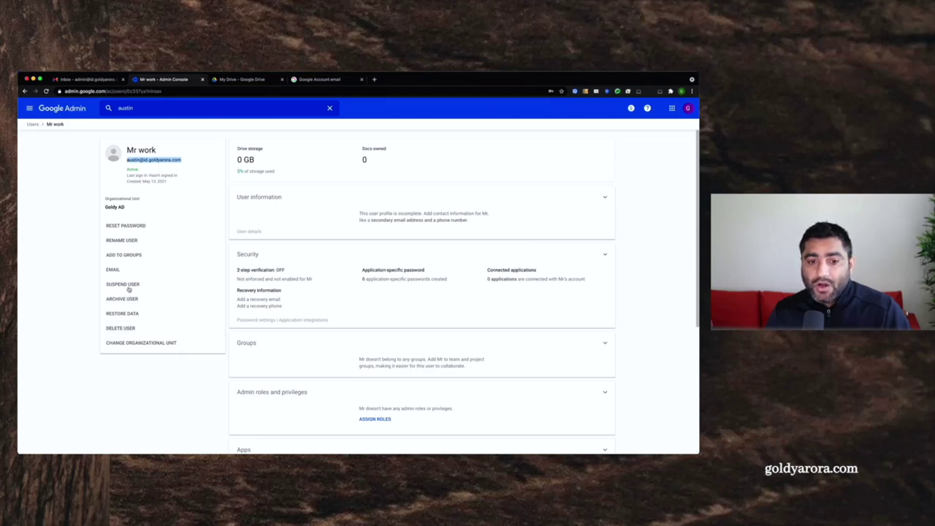
click(117, 242)
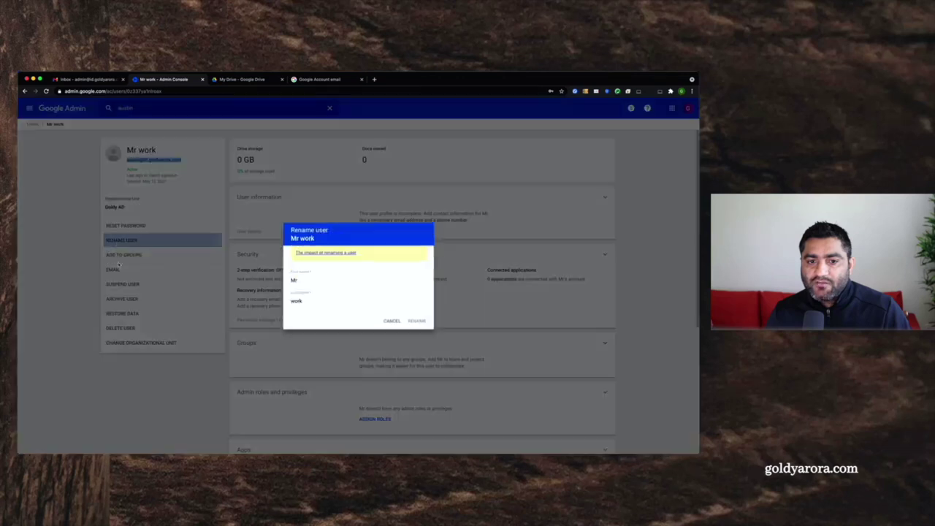
double_click(317, 338)
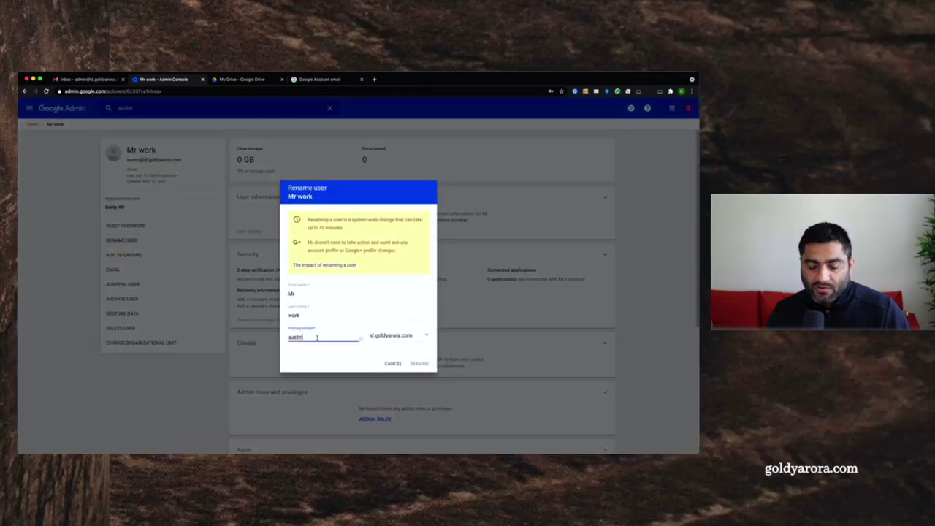
text(2)
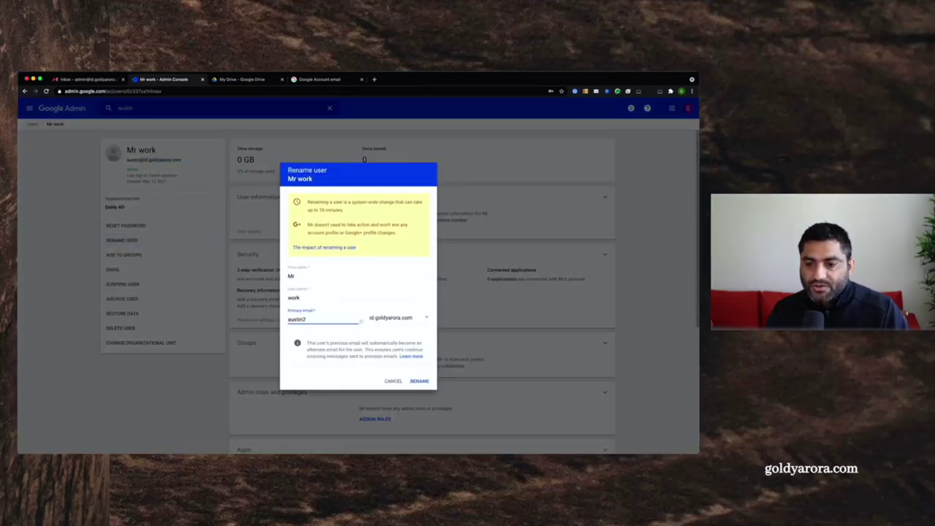
click(418, 381)
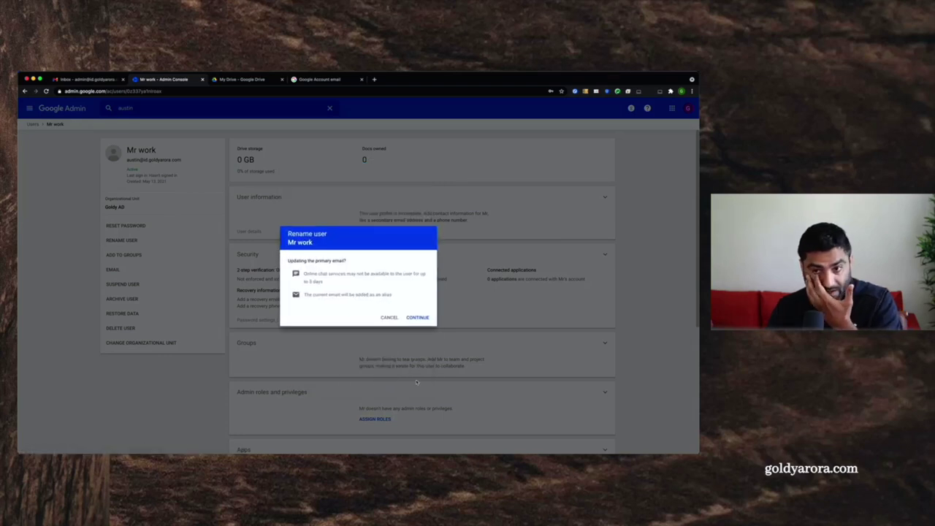
click(423, 321)
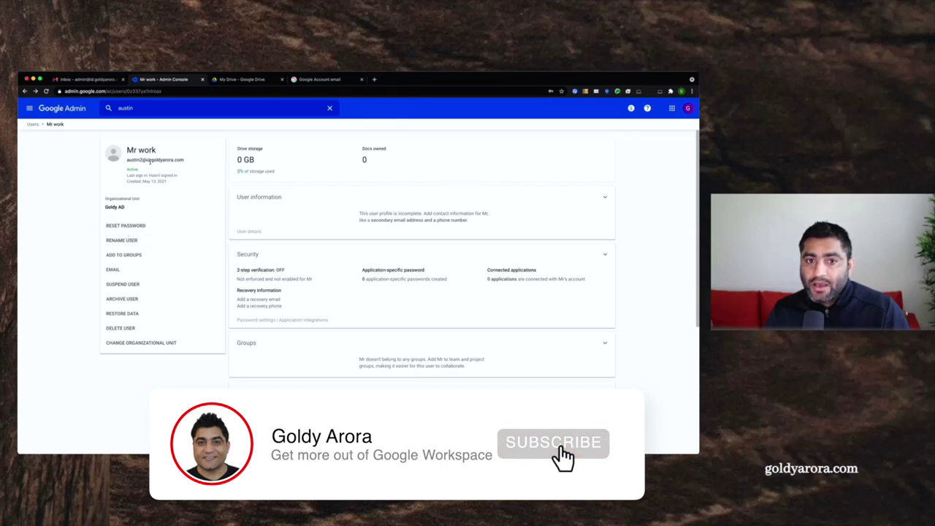
- Open the user's information and retry the verification email, which is still rejected
click(290, 209)
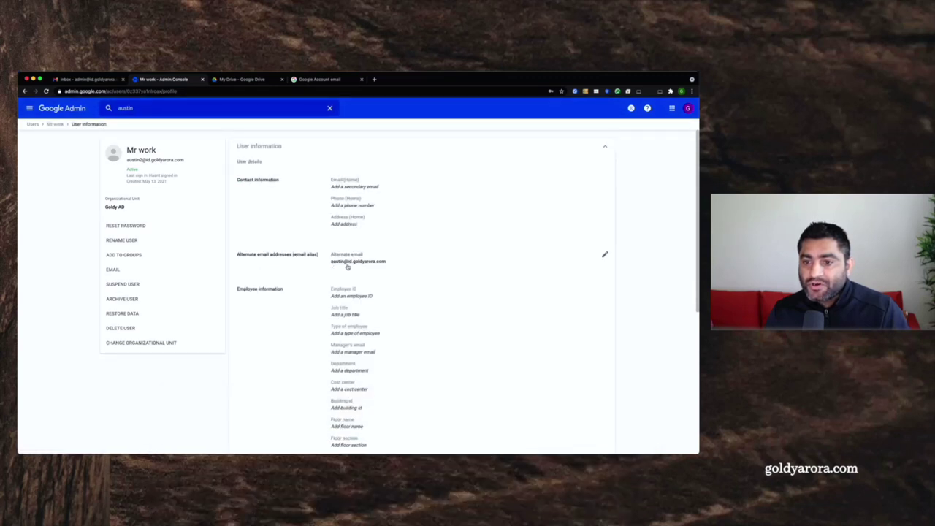
click(310, 81)
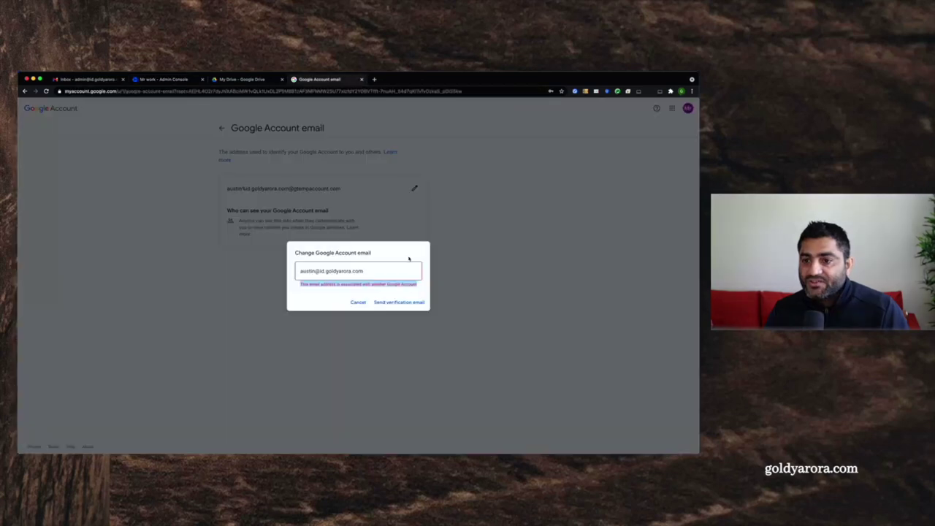
click(385, 303)
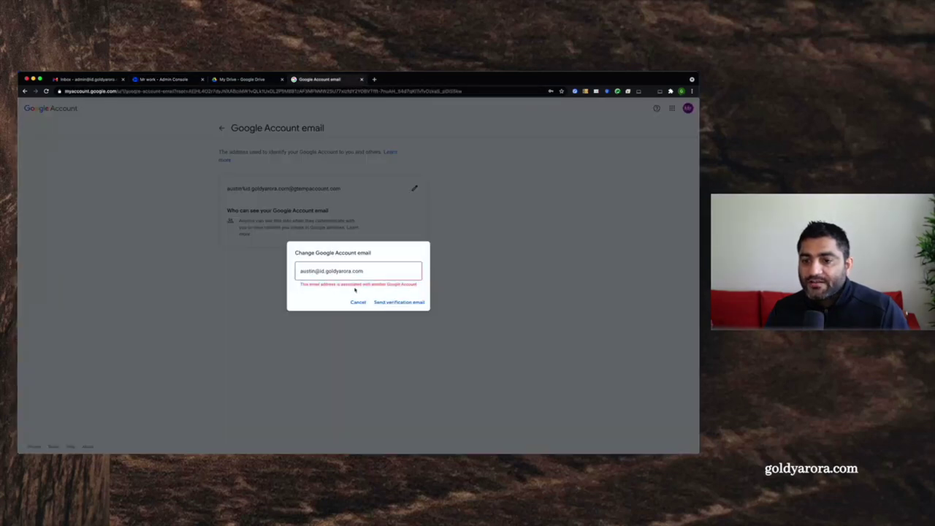
click(153, 79)
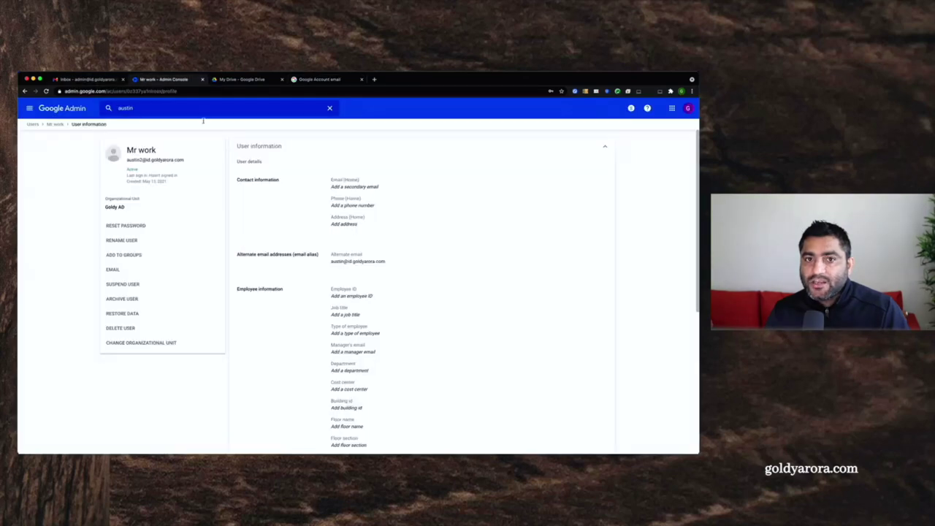
- Remove the old company address from the user's alternate email aliases and save
click(328, 270)
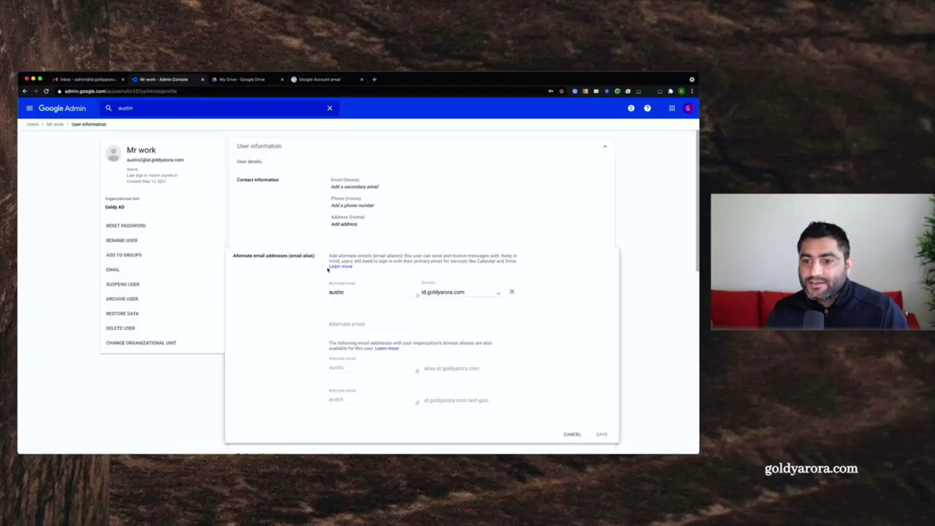
click(513, 292)
click(600, 402)
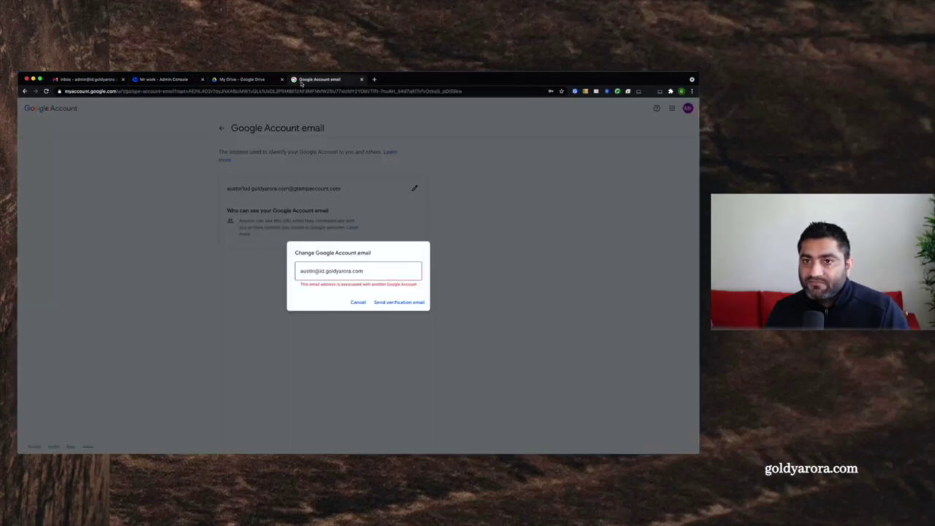
click(307, 79)
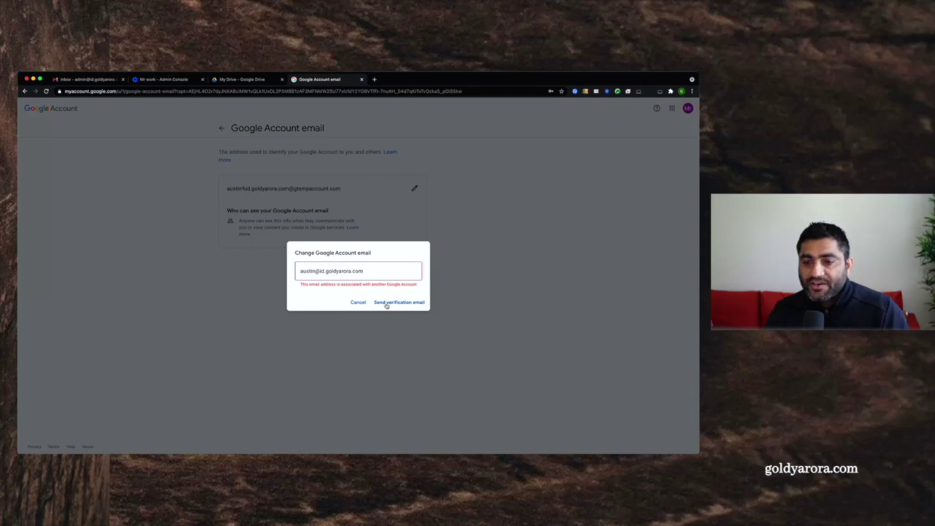
drag(300, 272, 363, 271)
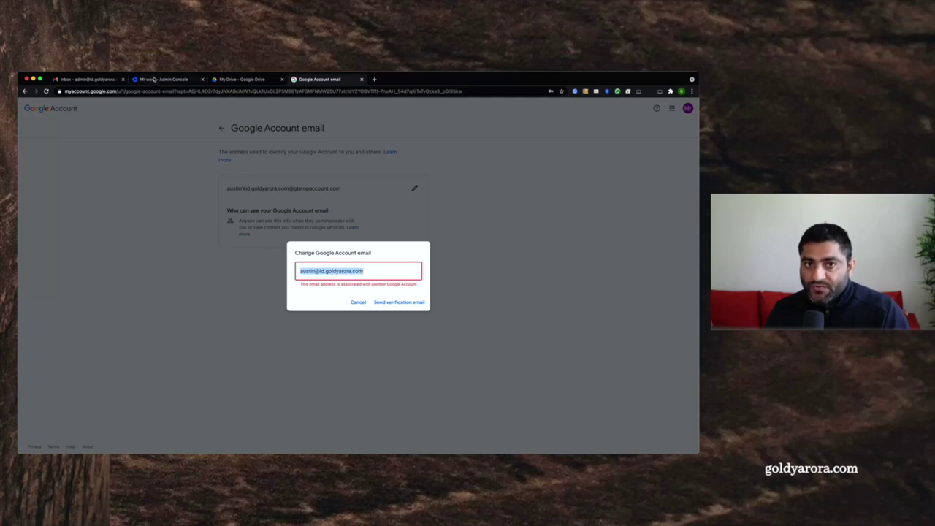
click(155, 80)
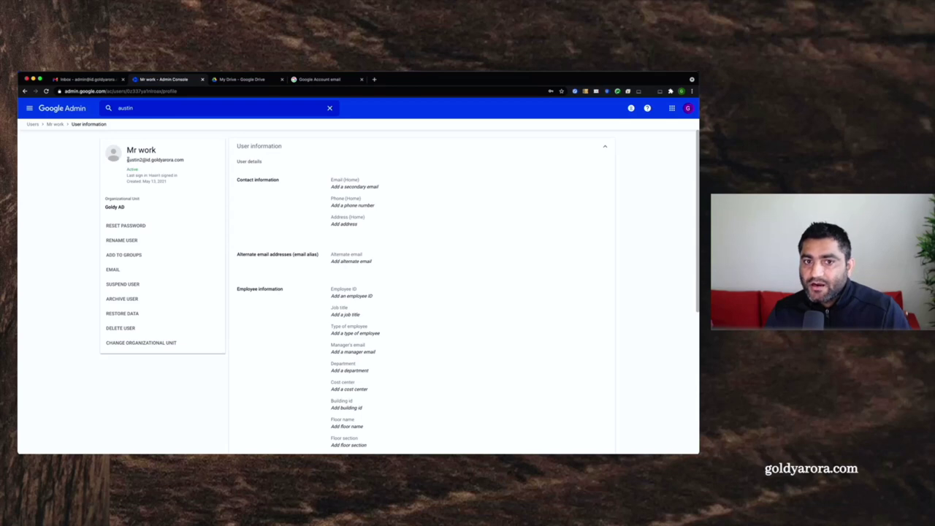
drag(127, 159, 172, 160)
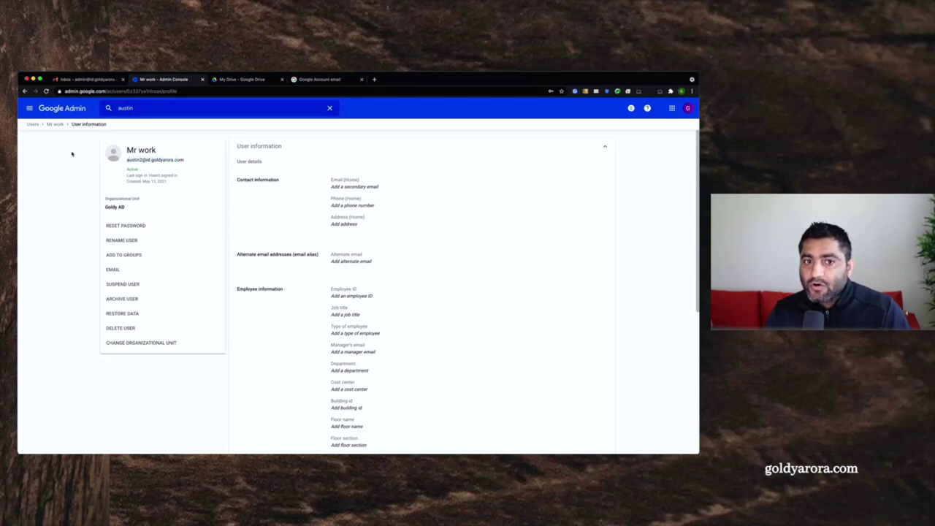
- Recheck the Google Account email page, then show the Apps areas in the Admin navigation
click(321, 80)
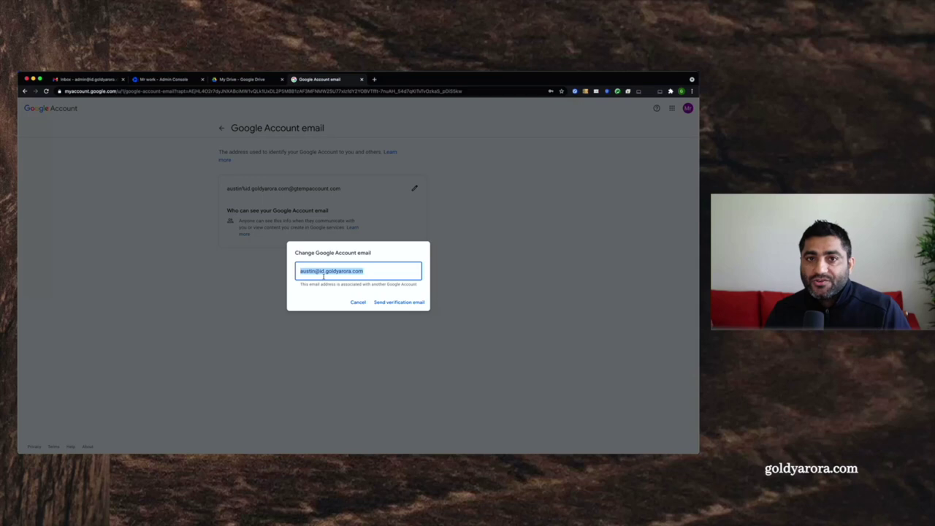
click(162, 80)
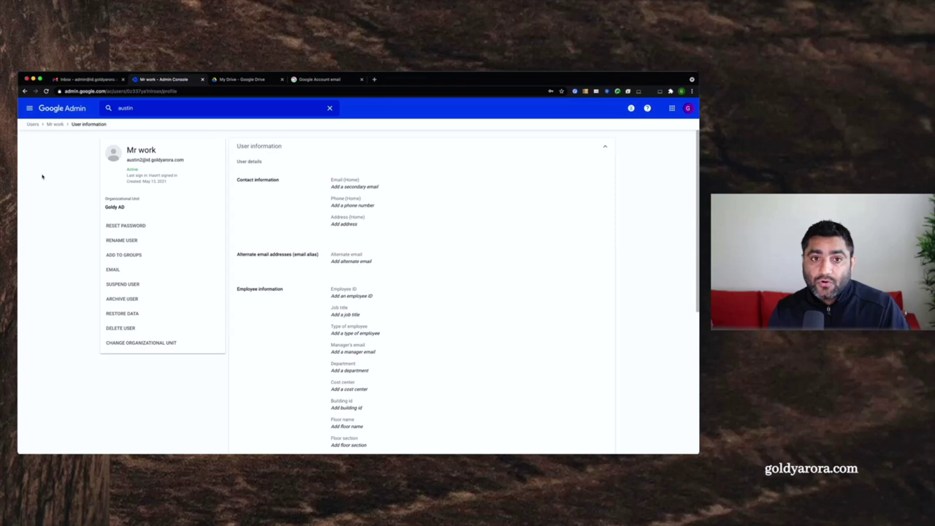
click(29, 109)
mouse_move(78, 202)
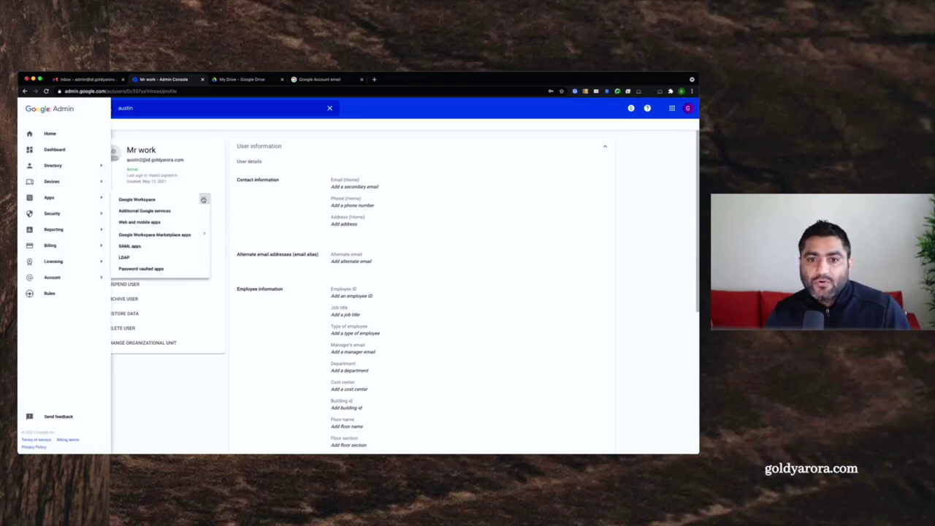
- Go to Google Workspace > Gmail > Default routing
click(203, 198)
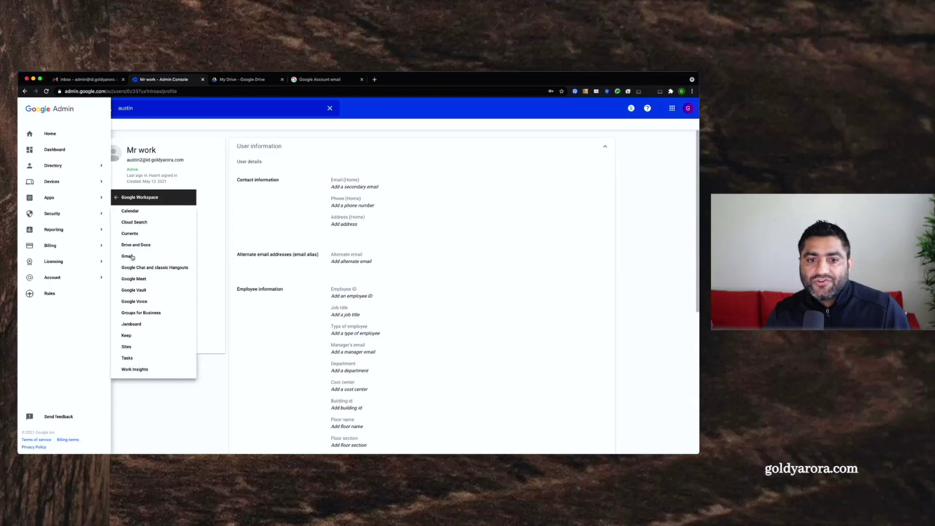
click(133, 257)
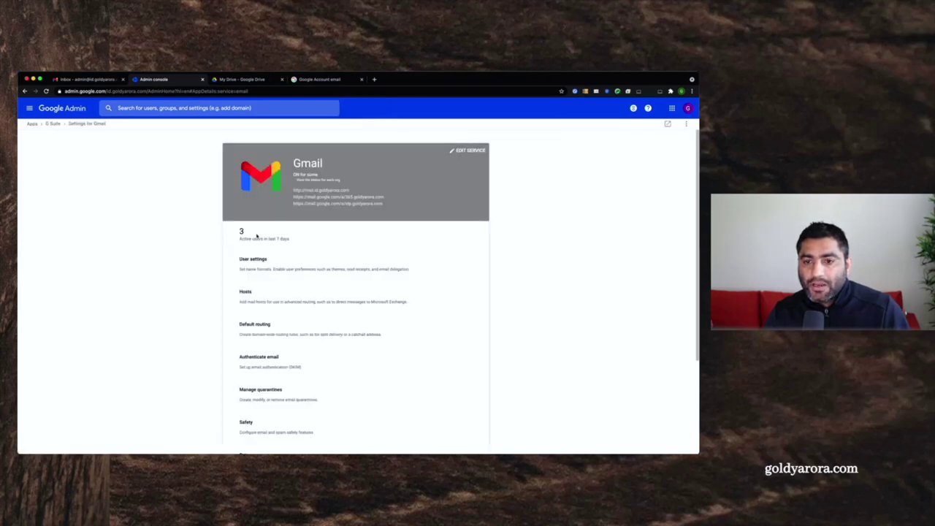
click(249, 330)
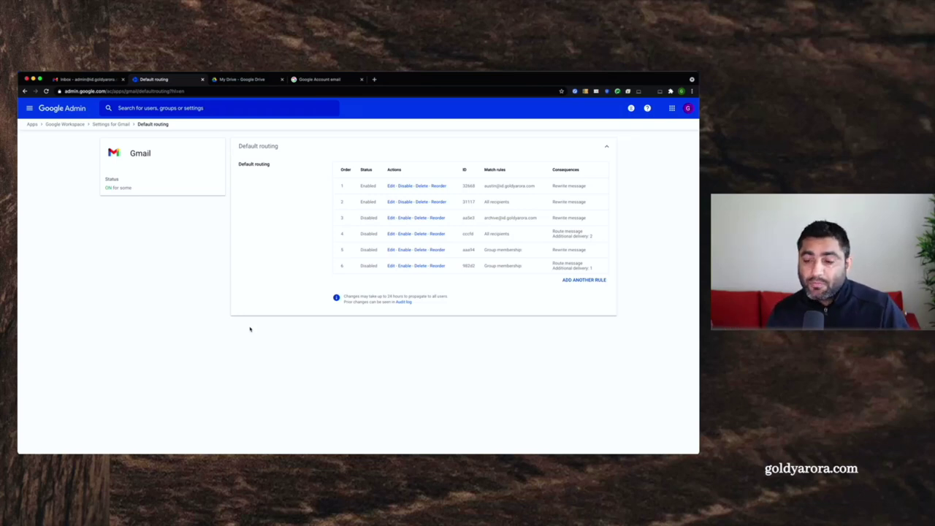
drag(484, 202, 510, 202)
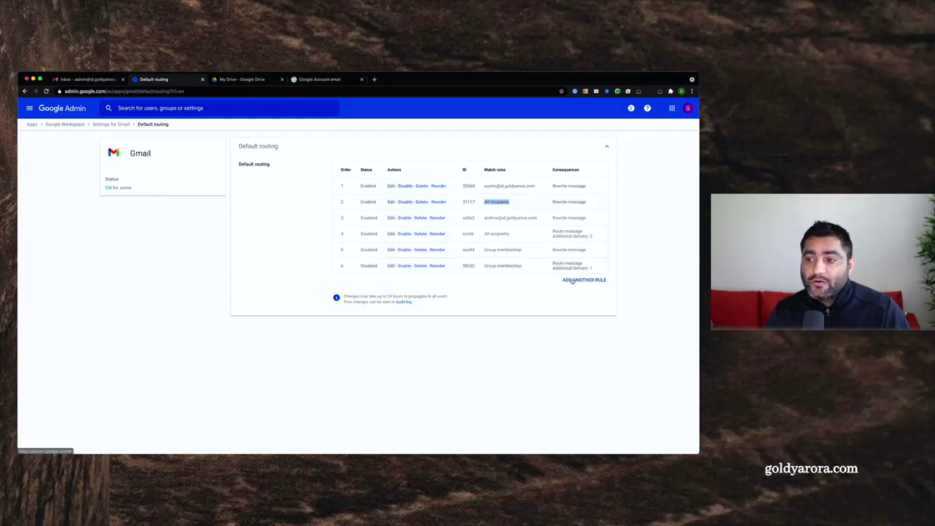
click(391, 185)
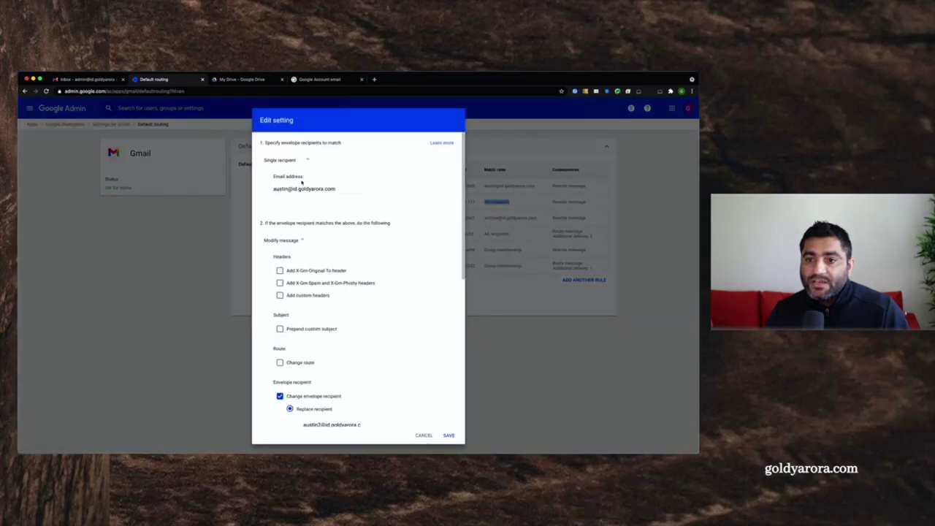
drag(273, 188, 338, 189)
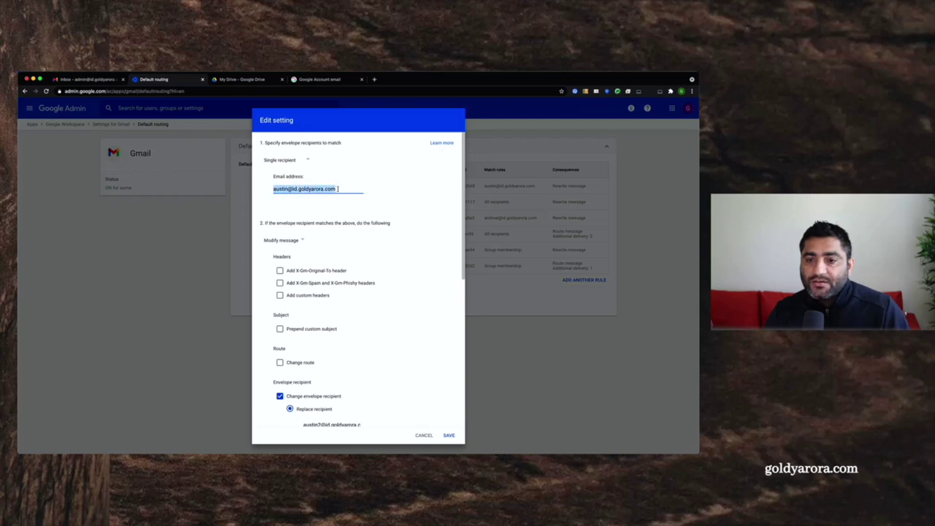
click(274, 189)
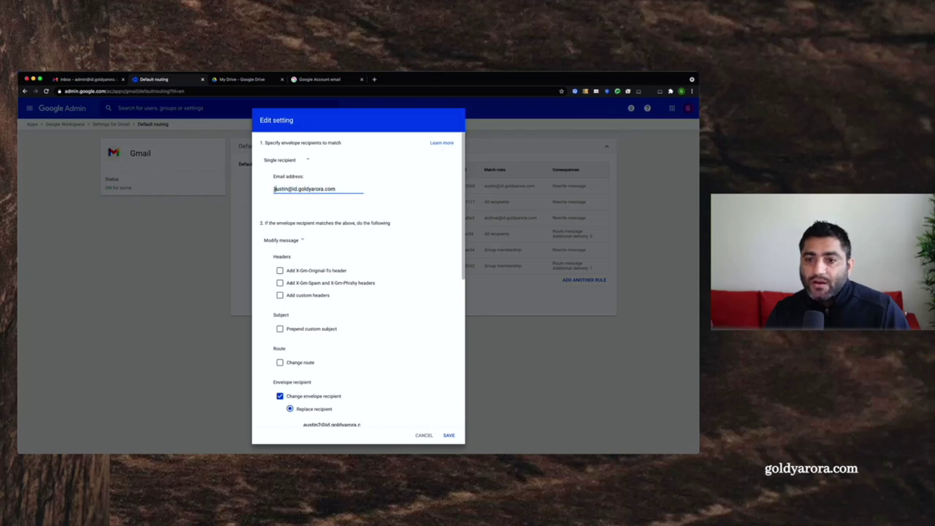
scroll(376, 266, down, 5)
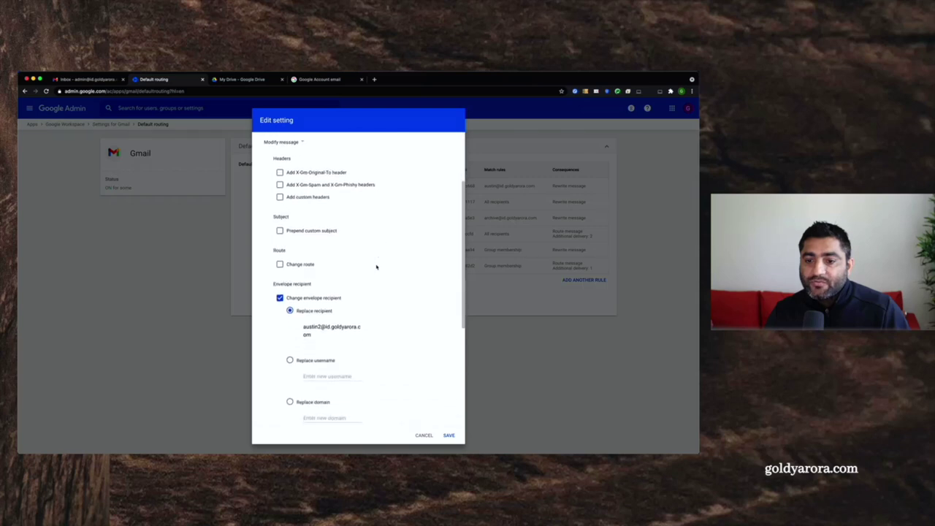
scroll(376, 266, down, 2)
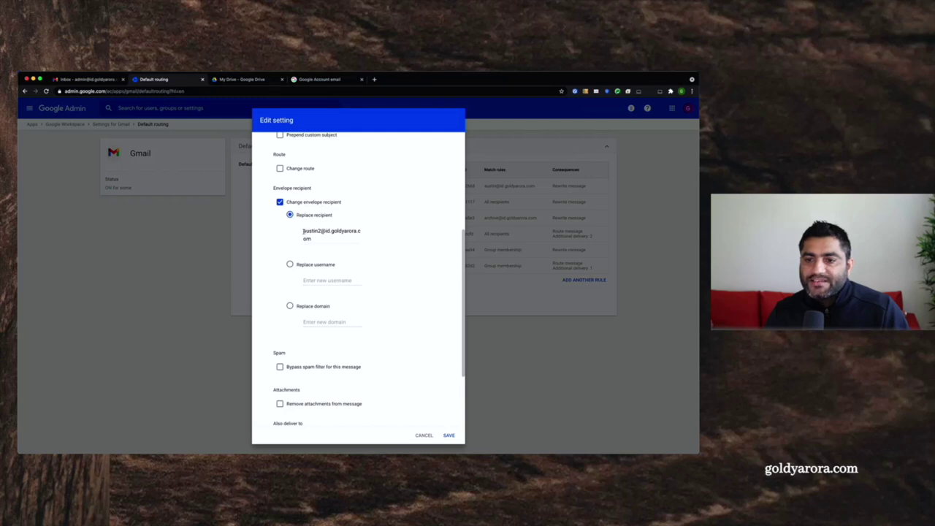
drag(304, 231, 314, 238)
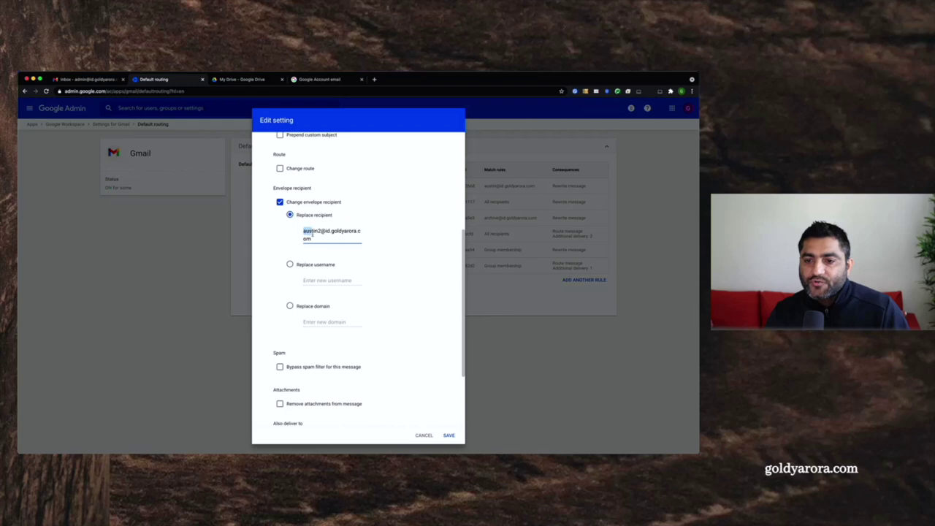
click(304, 231)
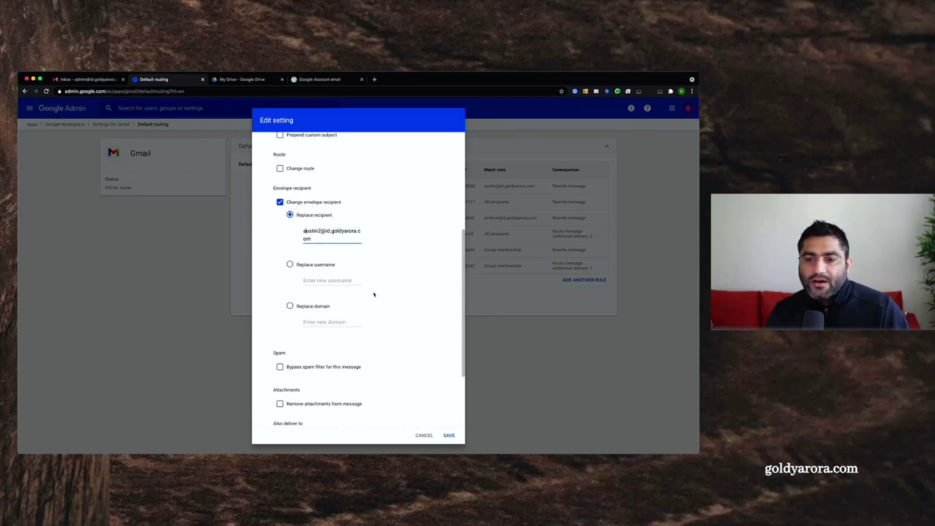
scroll(373, 294, down, 3)
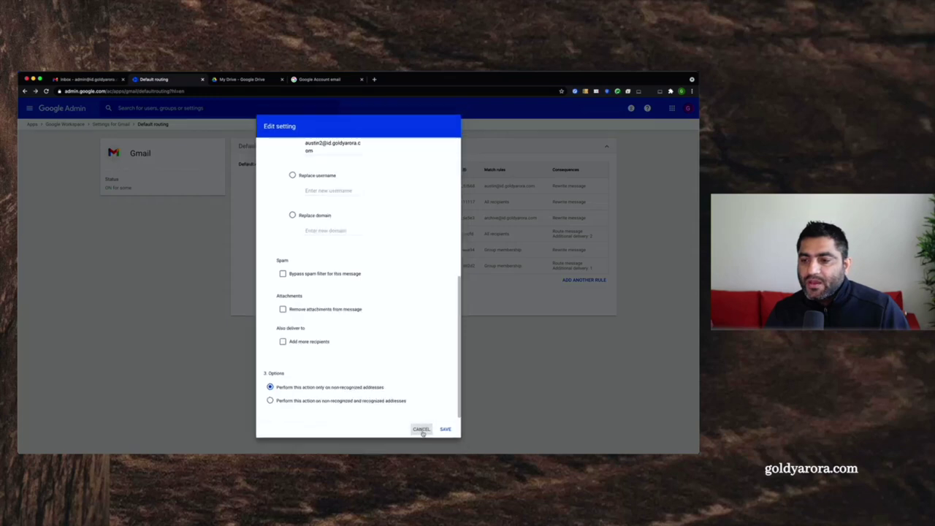
click(423, 435)
drag(485, 204, 512, 205)
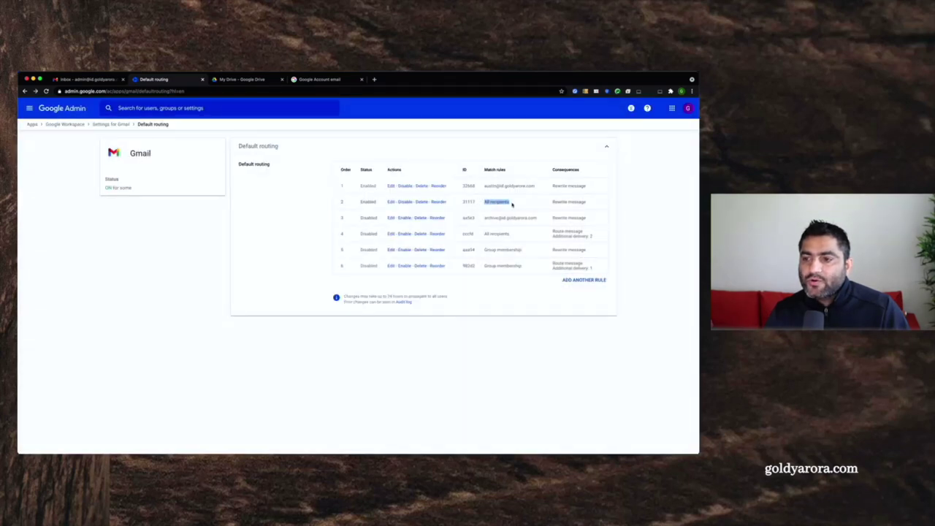
- Find Gmail's Catch All Emails label empty, then return to the Google Account email change
click(388, 353)
click(304, 81)
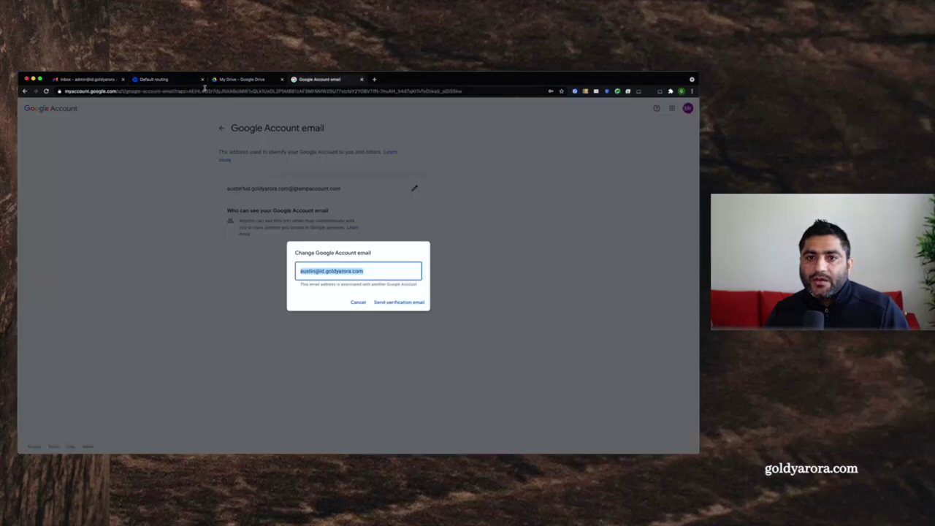
click(92, 80)
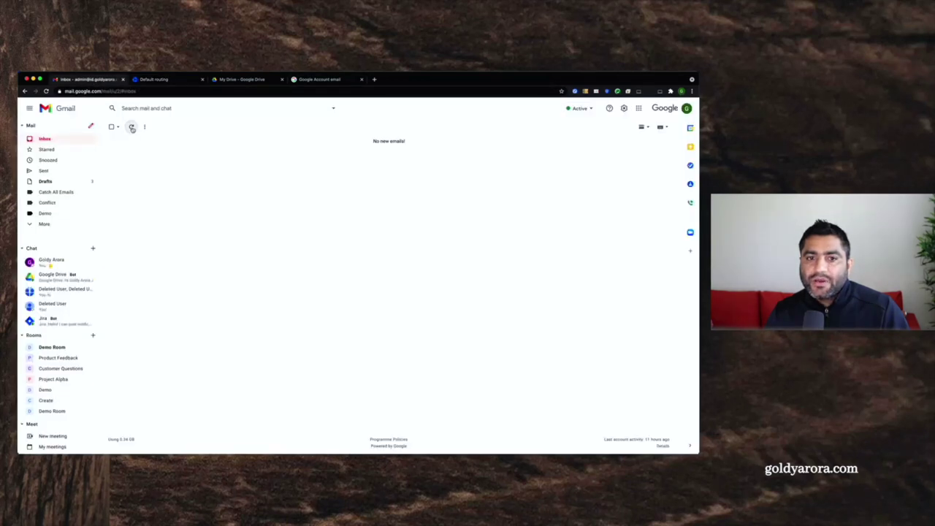
click(58, 192)
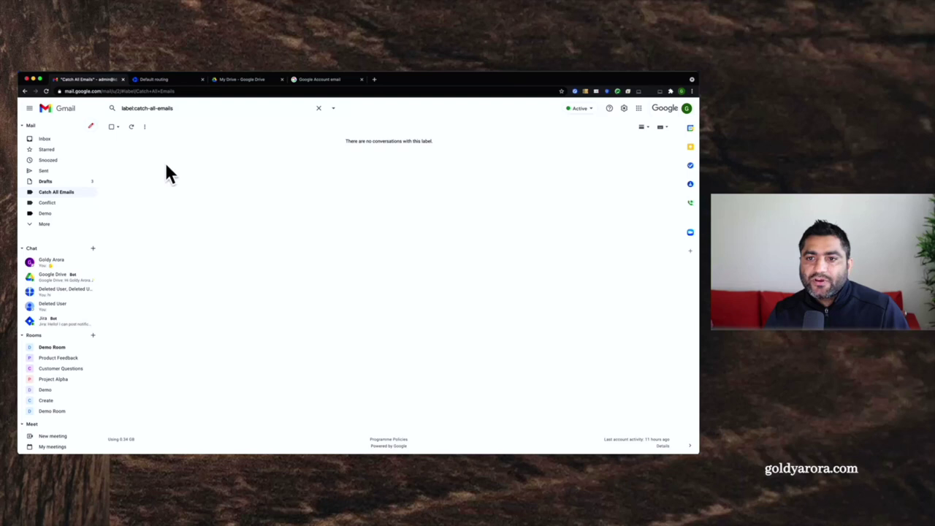
click(319, 80)
click(336, 269)
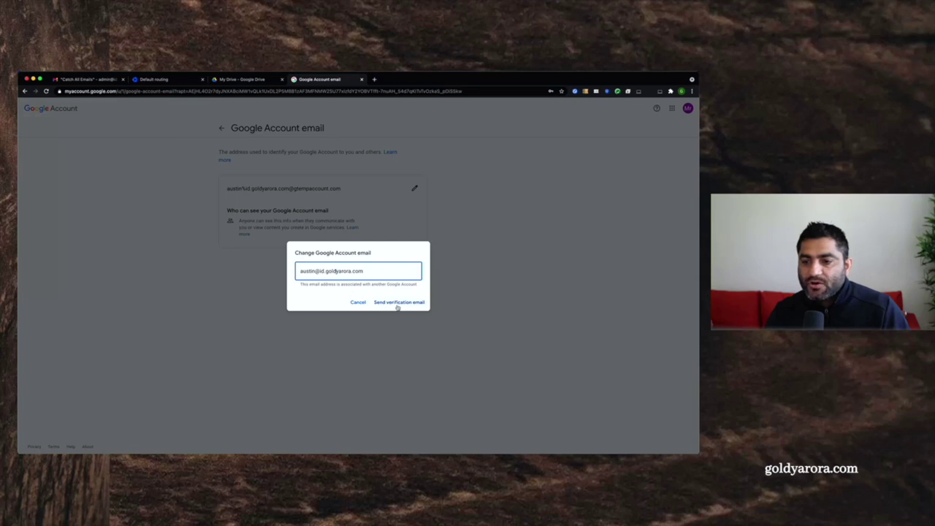
- Send the verification email and confirm the company address shows 'Pending verification' in Google Account, then return to Gmail
click(398, 306)
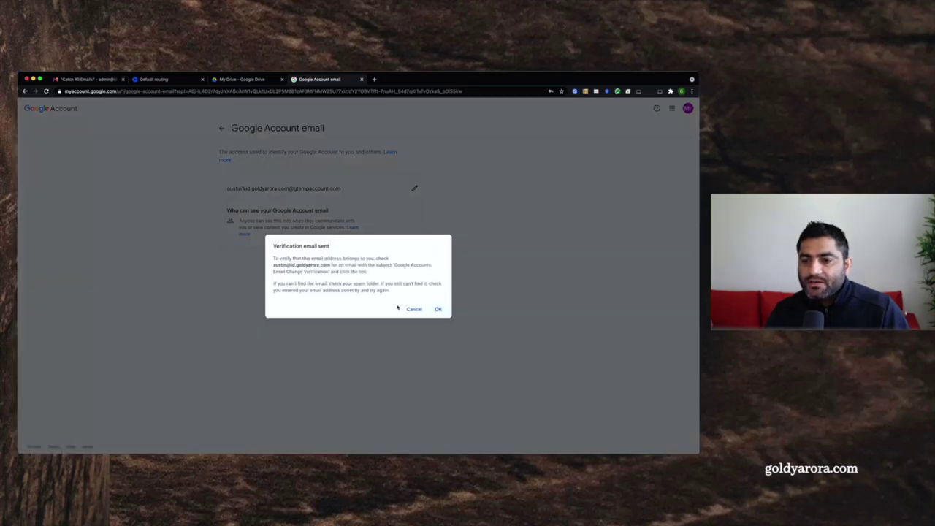
click(439, 309)
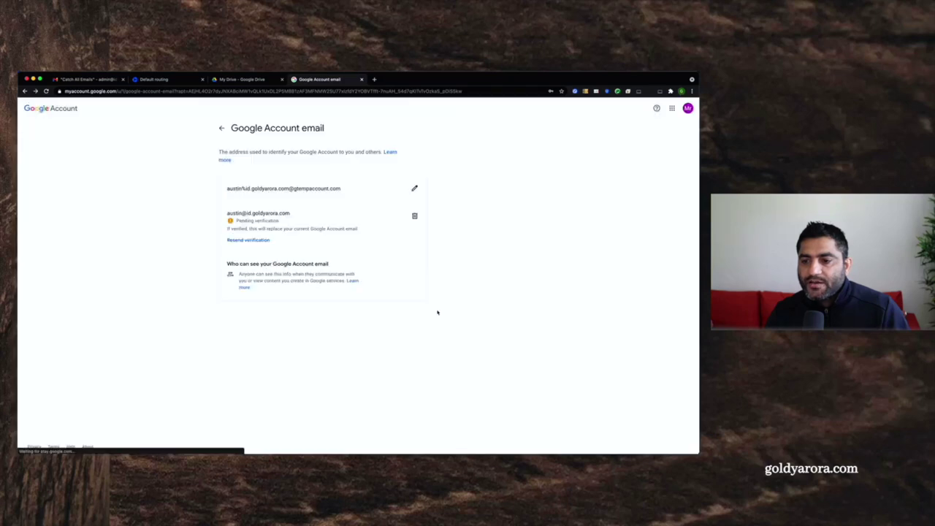
drag(236, 221, 278, 220)
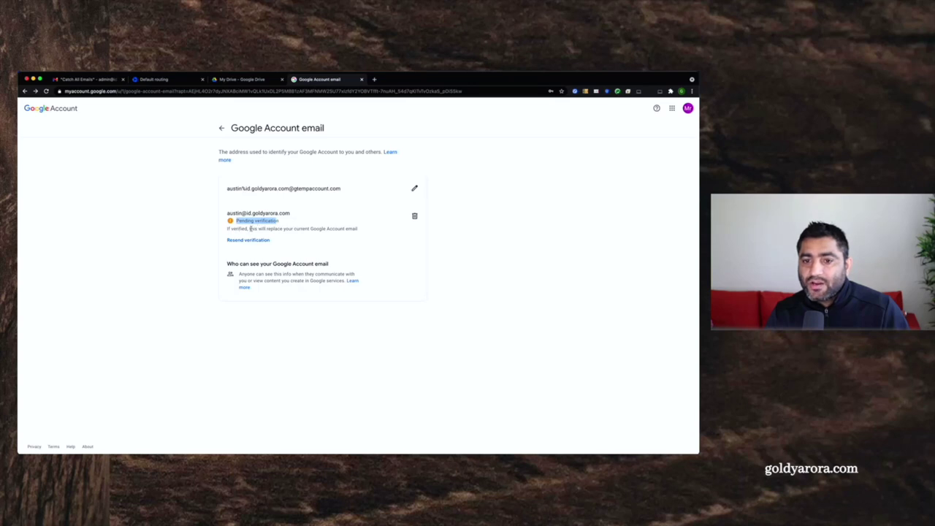
drag(227, 214, 290, 214)
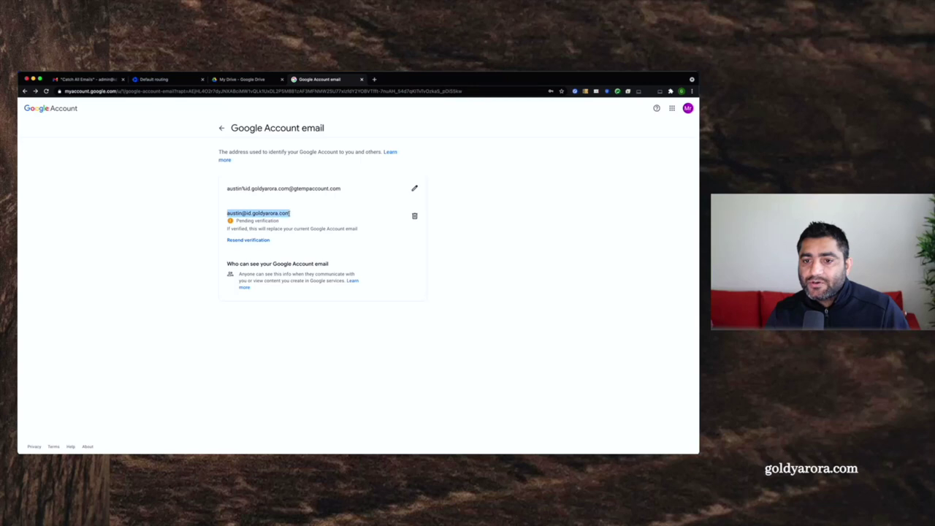
click(172, 225)
click(101, 80)
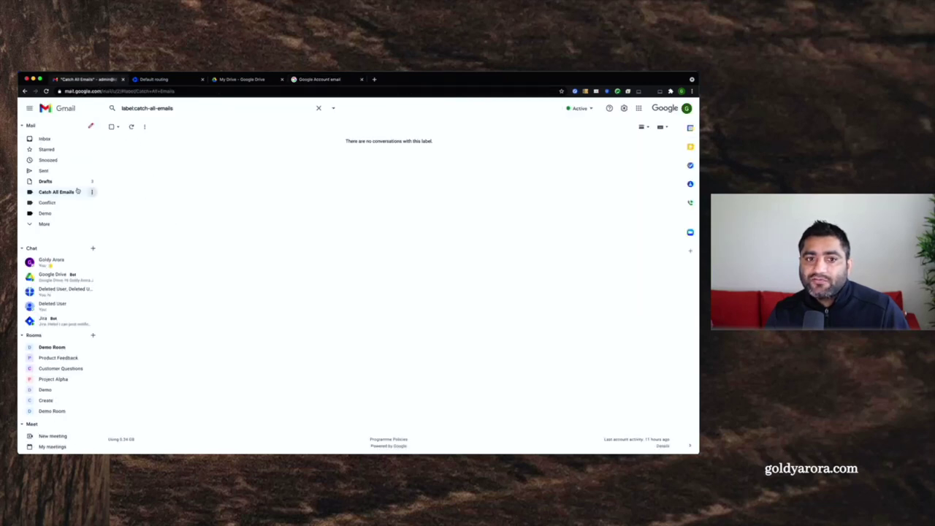
- Refresh the Gmail inbox and check the Catch All Emails label for new mail
click(53, 140)
click(133, 127)
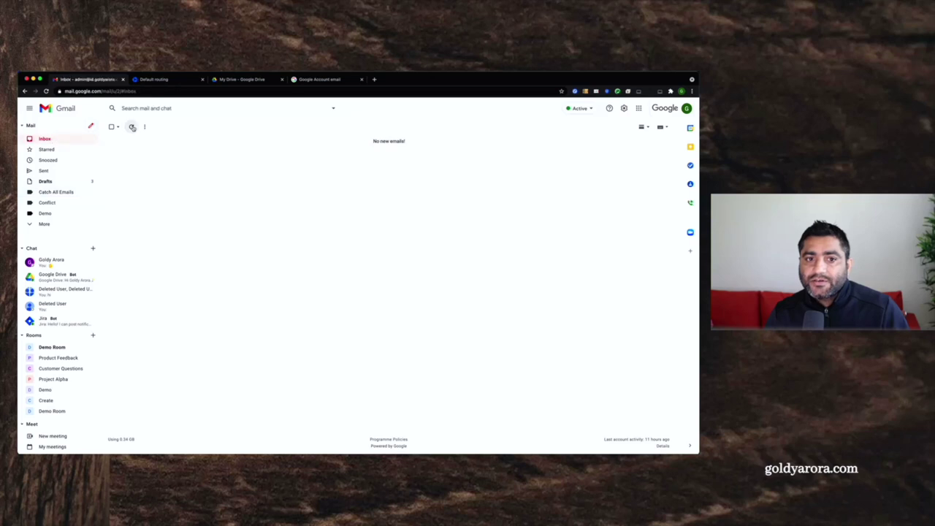
click(67, 193)
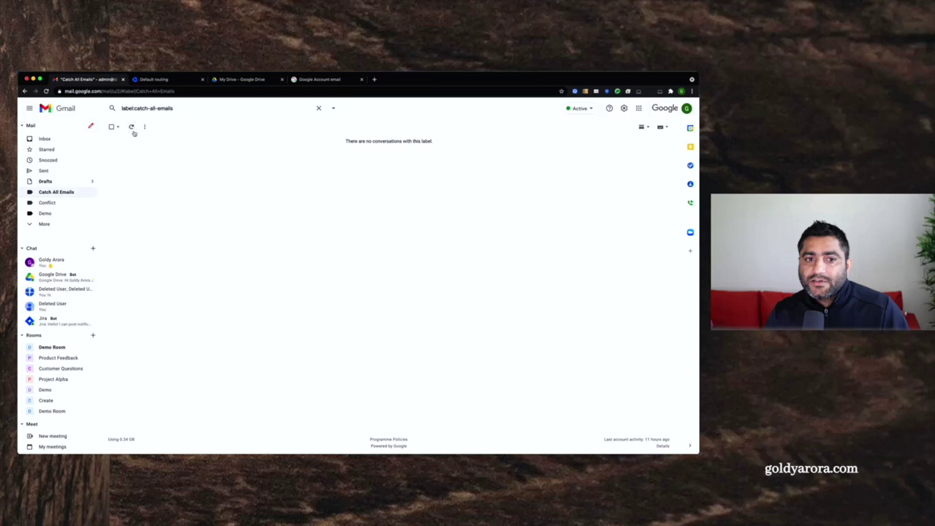
- Open the Email Change Verification message from the Spam folder
click(47, 225)
scroll(67, 216, down, 2)
scroll(67, 216, down, 1)
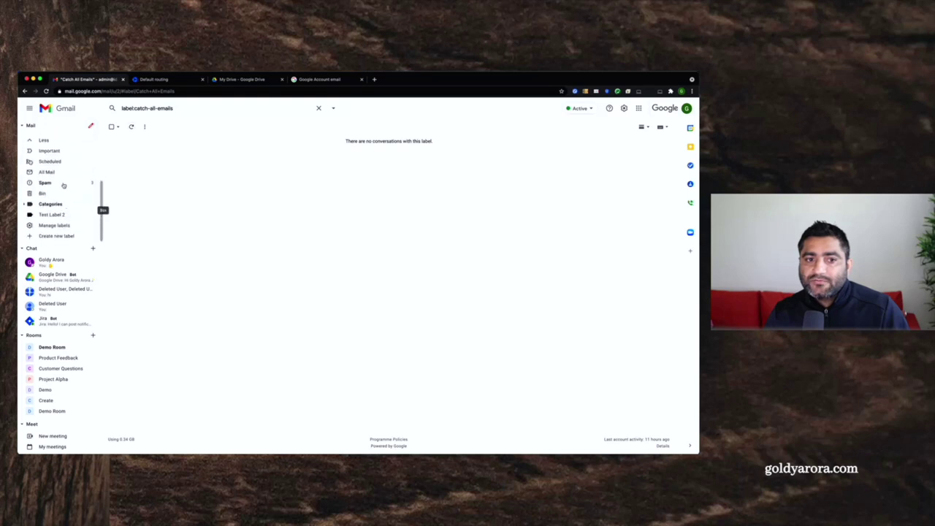
click(45, 183)
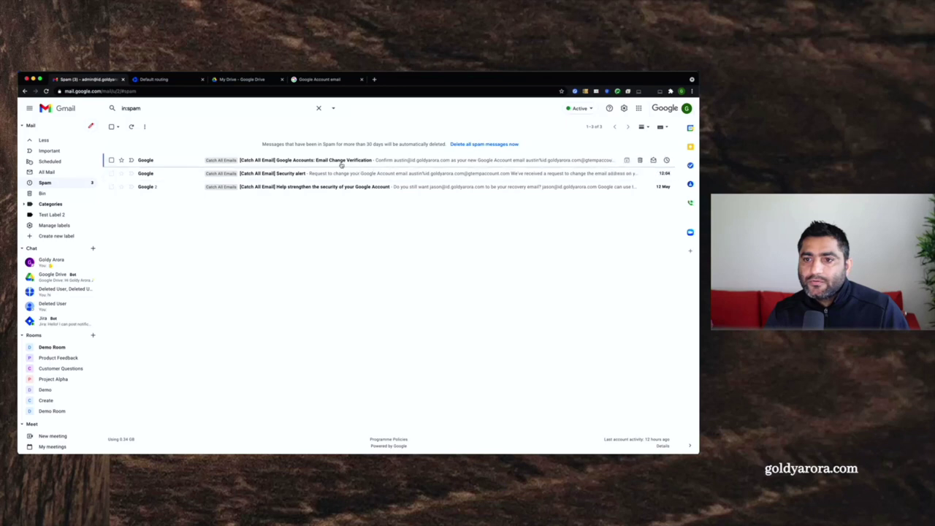
click(343, 162)
drag(601, 163, 630, 164)
scroll(283, 297, down, 1)
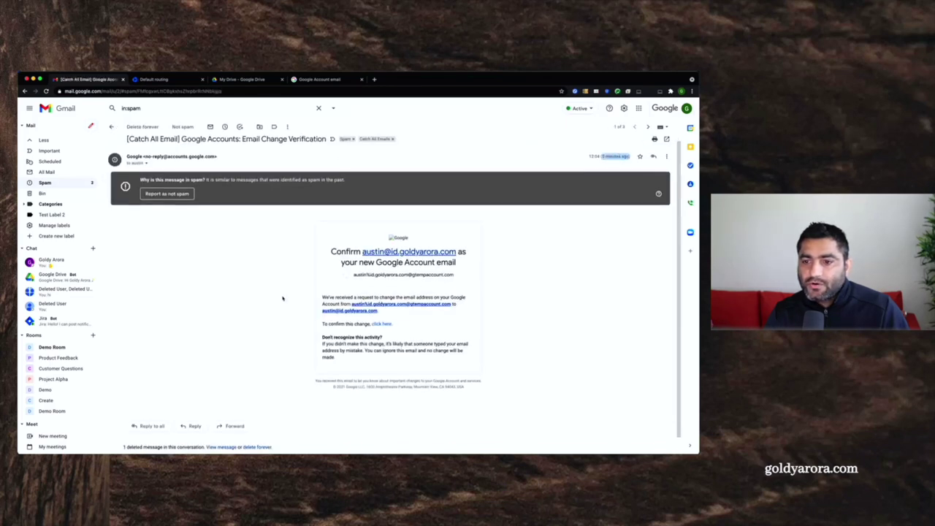
scroll(301, 301, down, 2)
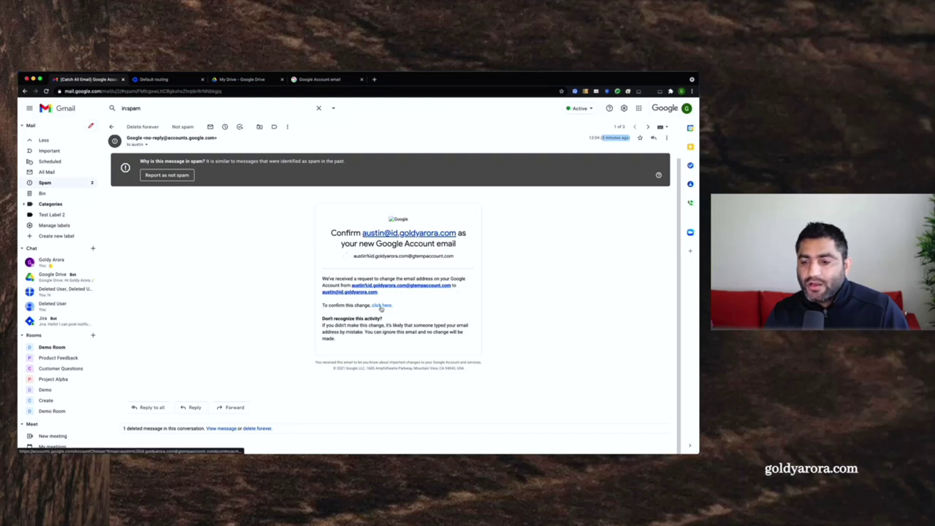
- Follow the verification link, then reload the Google Account email page to see the company address as sign-in email
click(380, 305)
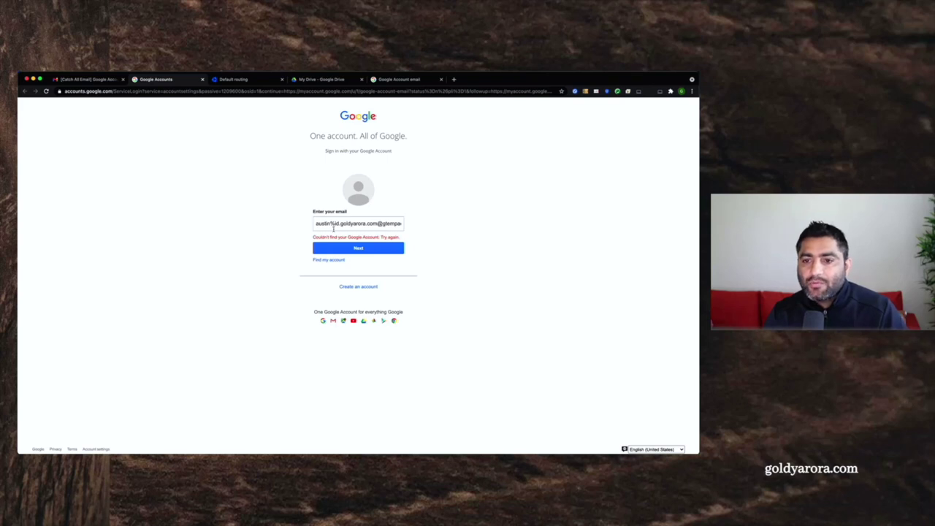
click(394, 84)
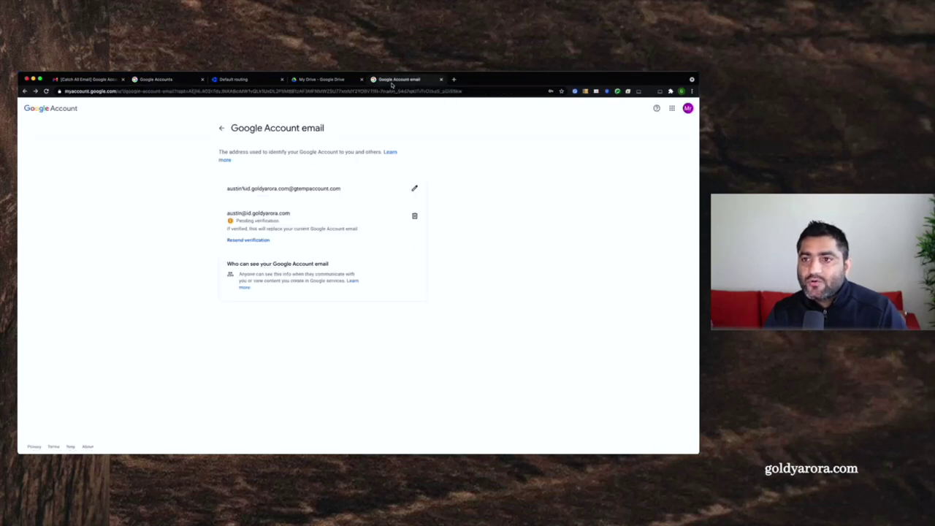
right_click(121, 268)
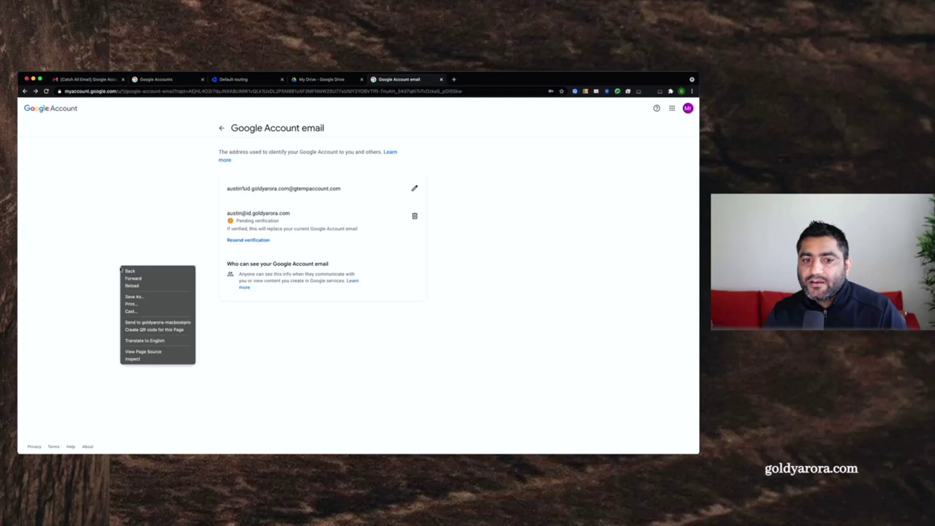
click(136, 286)
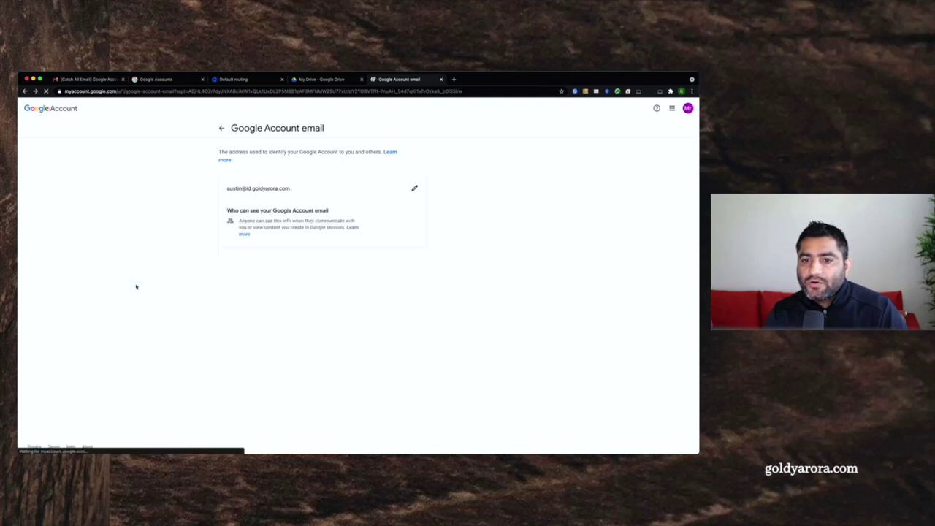
drag(226, 188, 290, 188)
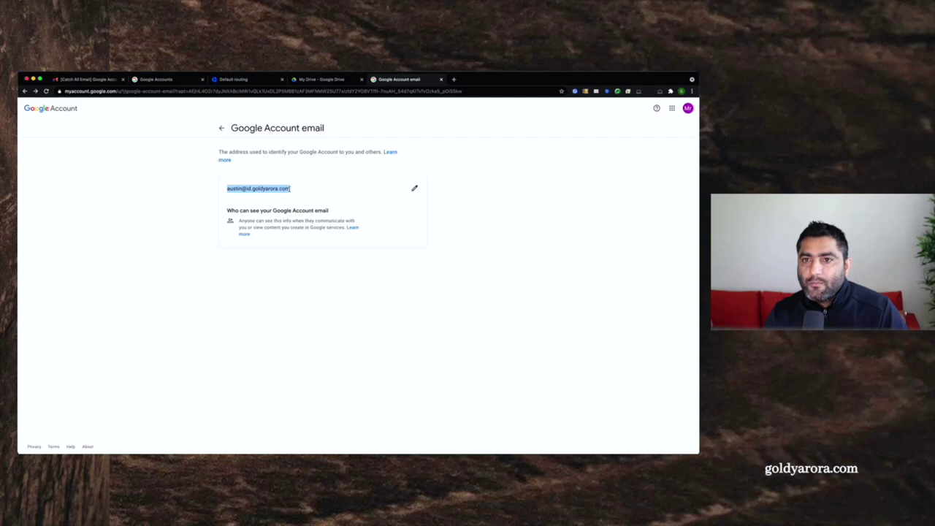
click(689, 110)
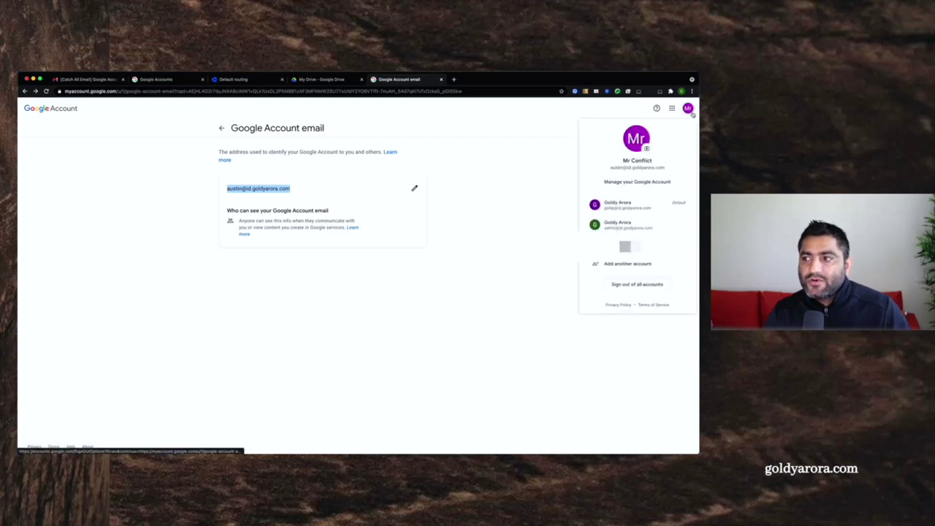
- Switch to Google Drive and view the signed-in account's details
click(528, 175)
click(301, 82)
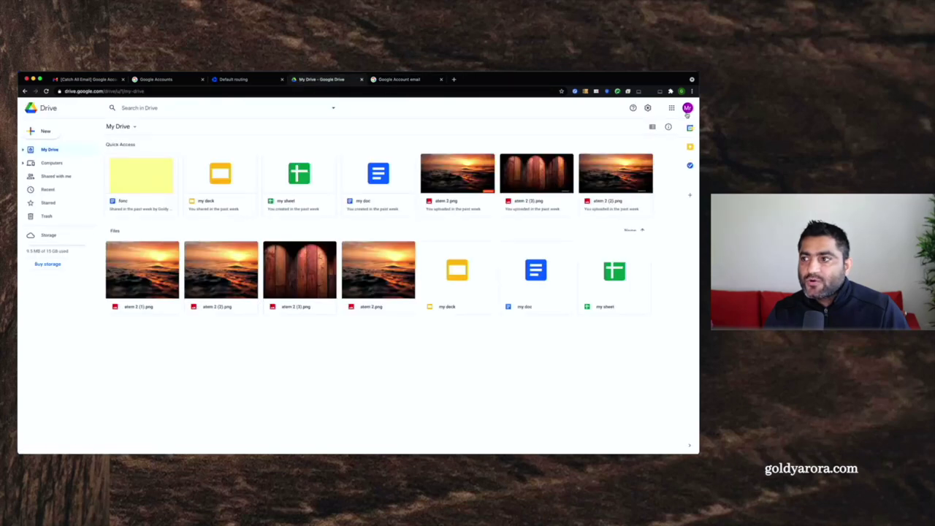
click(687, 111)
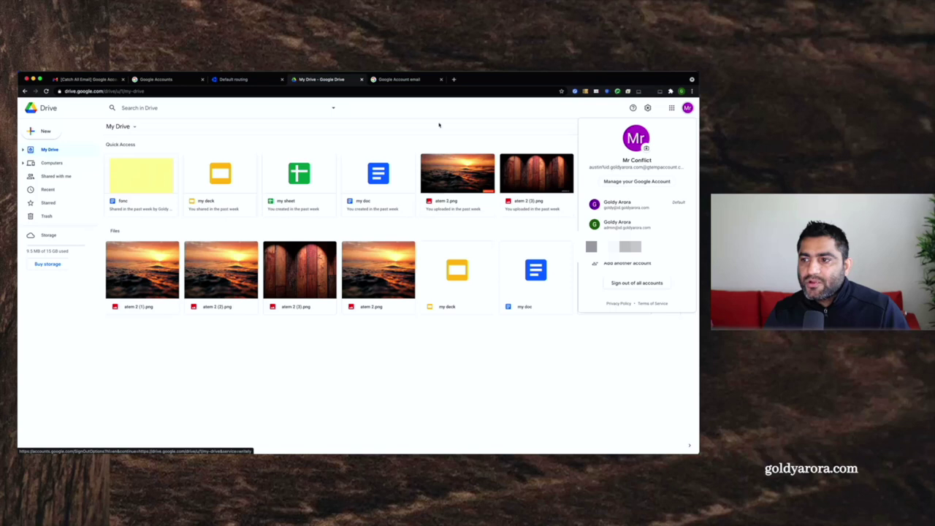
right_click(230, 364)
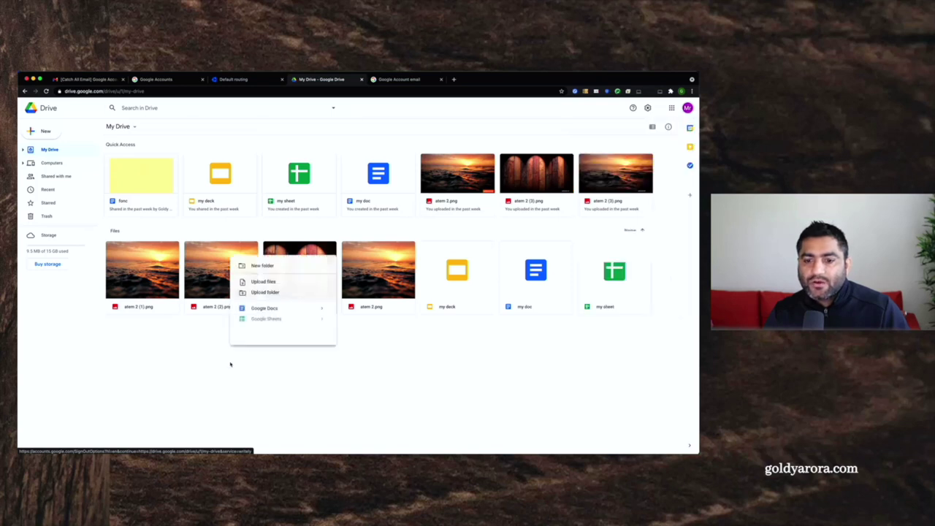
click(123, 377)
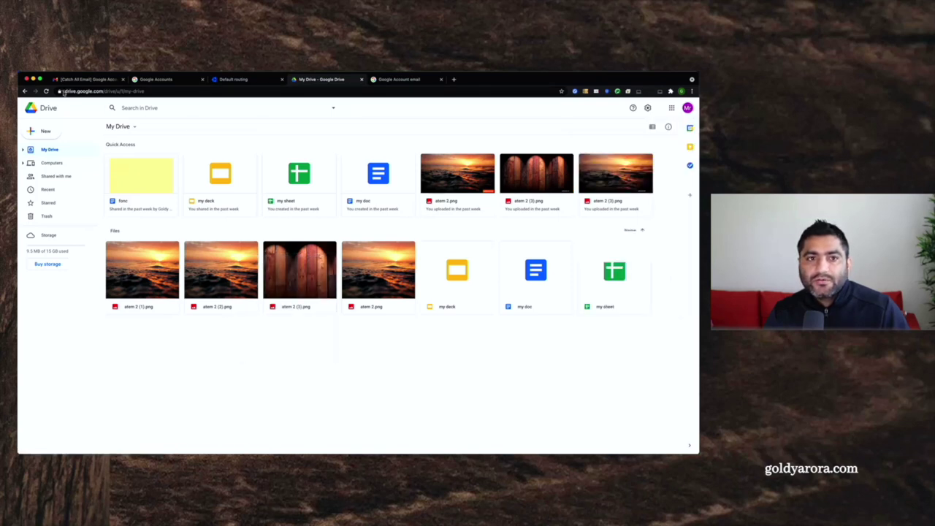
- Reload Google Drive and verify the account menu now shows the company email address
click(46, 90)
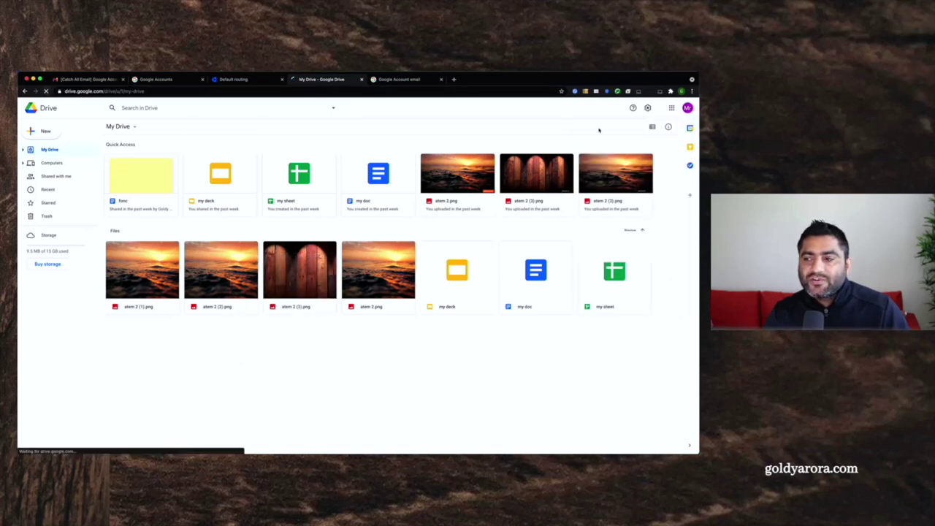
click(687, 108)
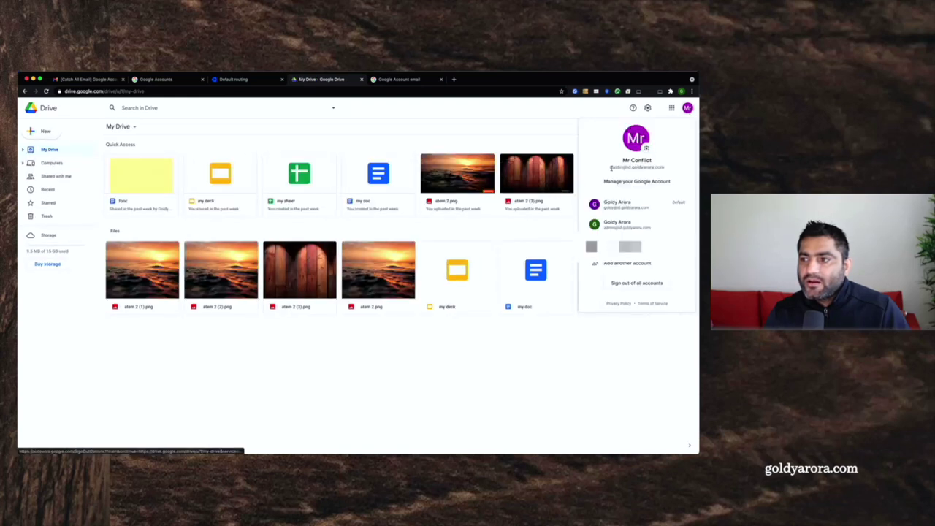
drag(611, 167, 665, 167)
click(590, 349)
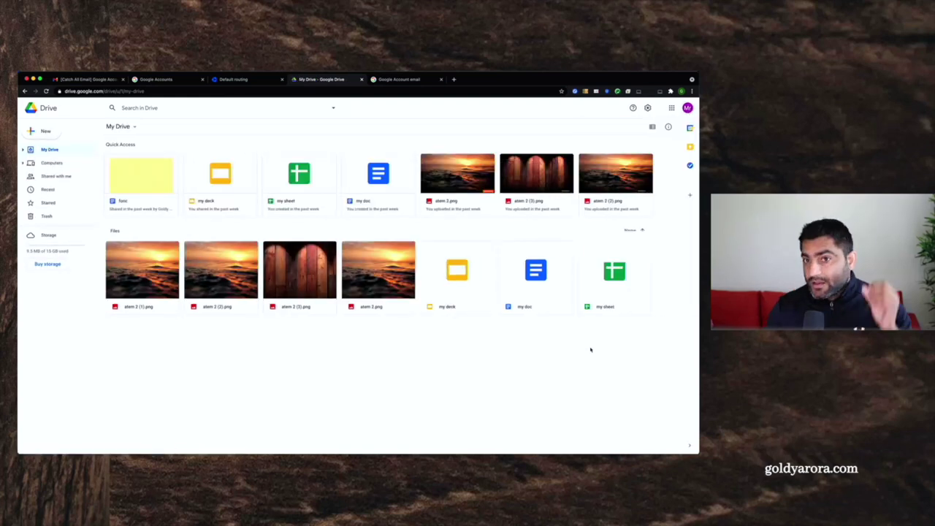